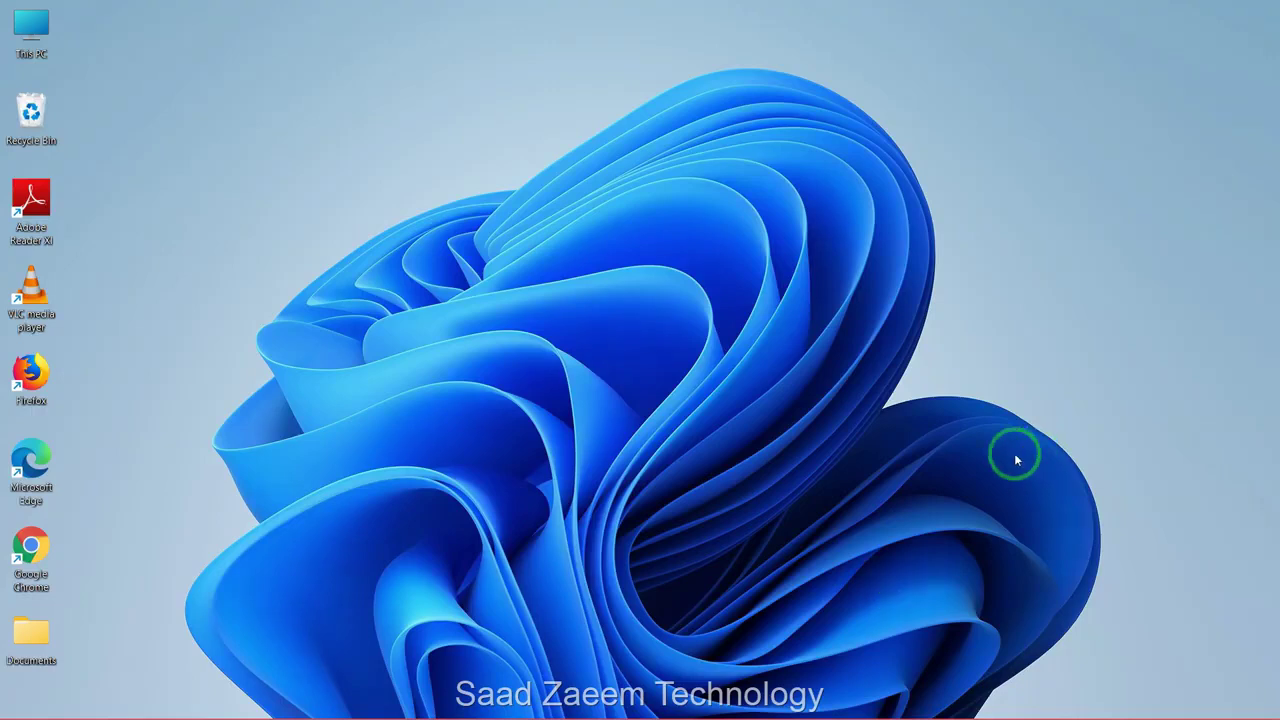
Search for Device Manager from Start and open it.
{"action": "mouse_move", "coordinate": [650, 714]}
{"action": "left_click", "coordinate": [585, 703]}
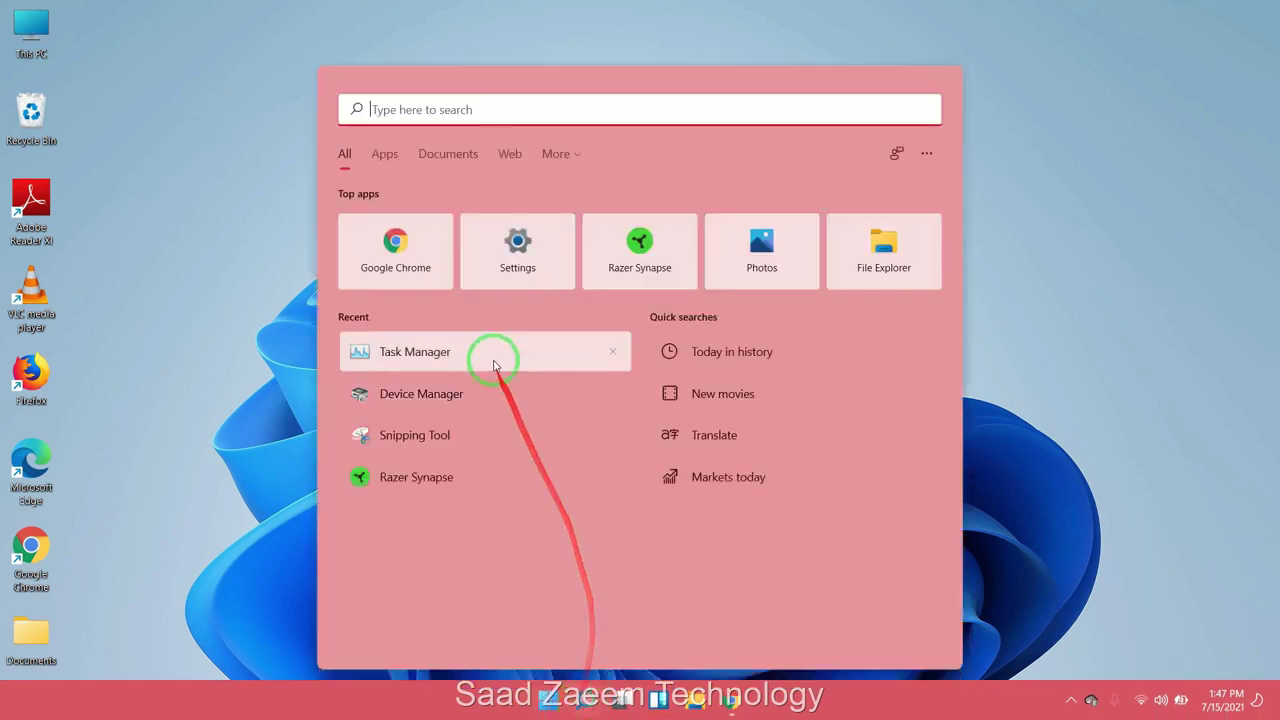
{"action": "type", "text": "Device Manager"}
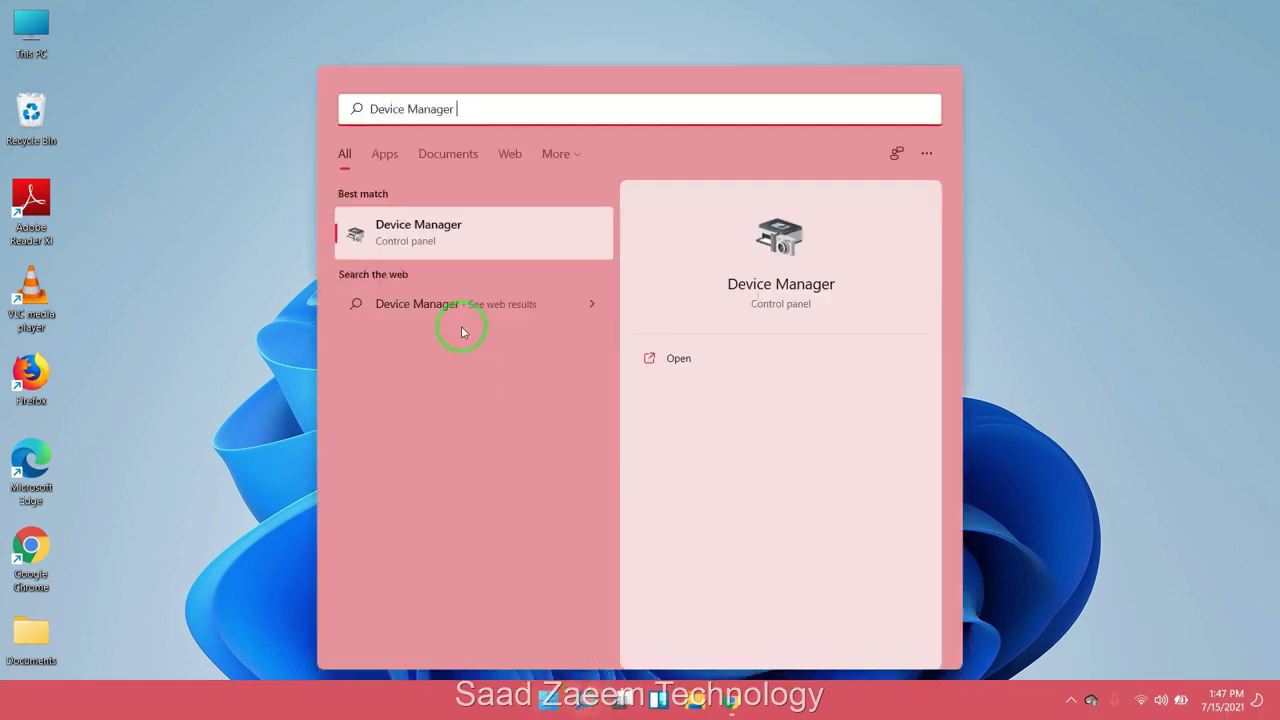
{"action": "left_click", "coordinate": [405, 235]}
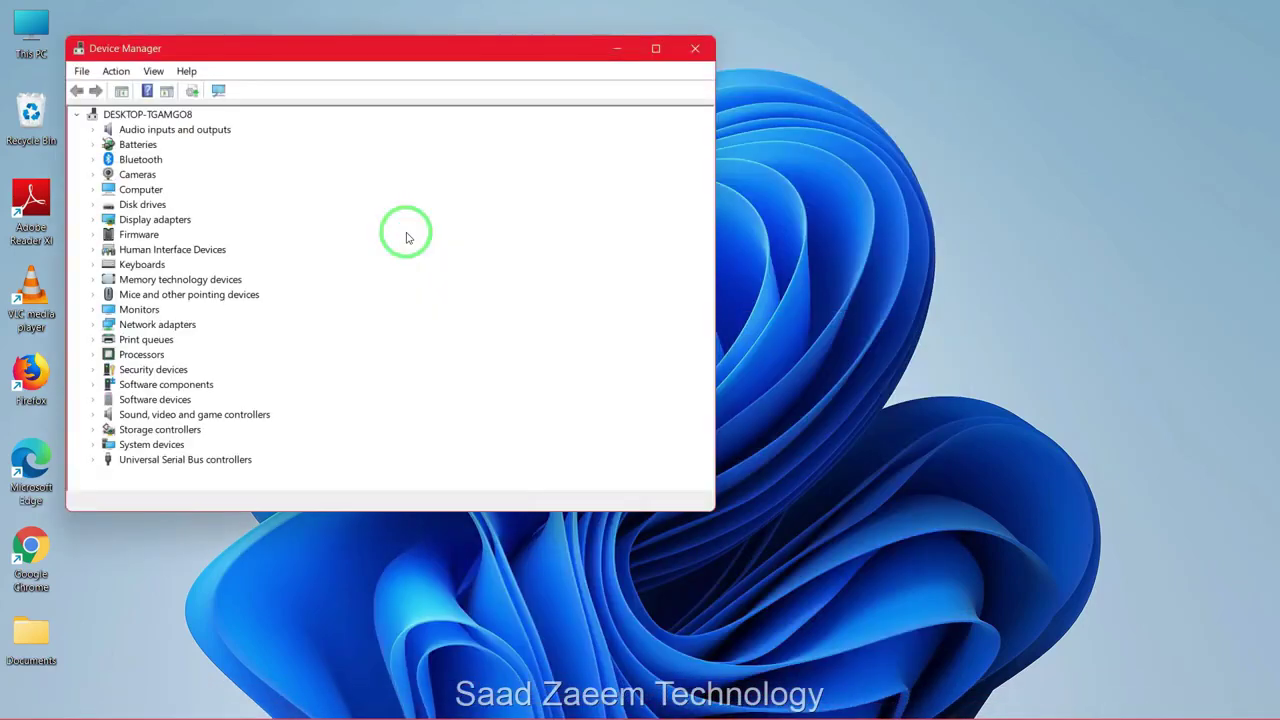
{"action": "left_click_drag", "start_coordinate": [519, 57], "coordinate": [614, 90]}
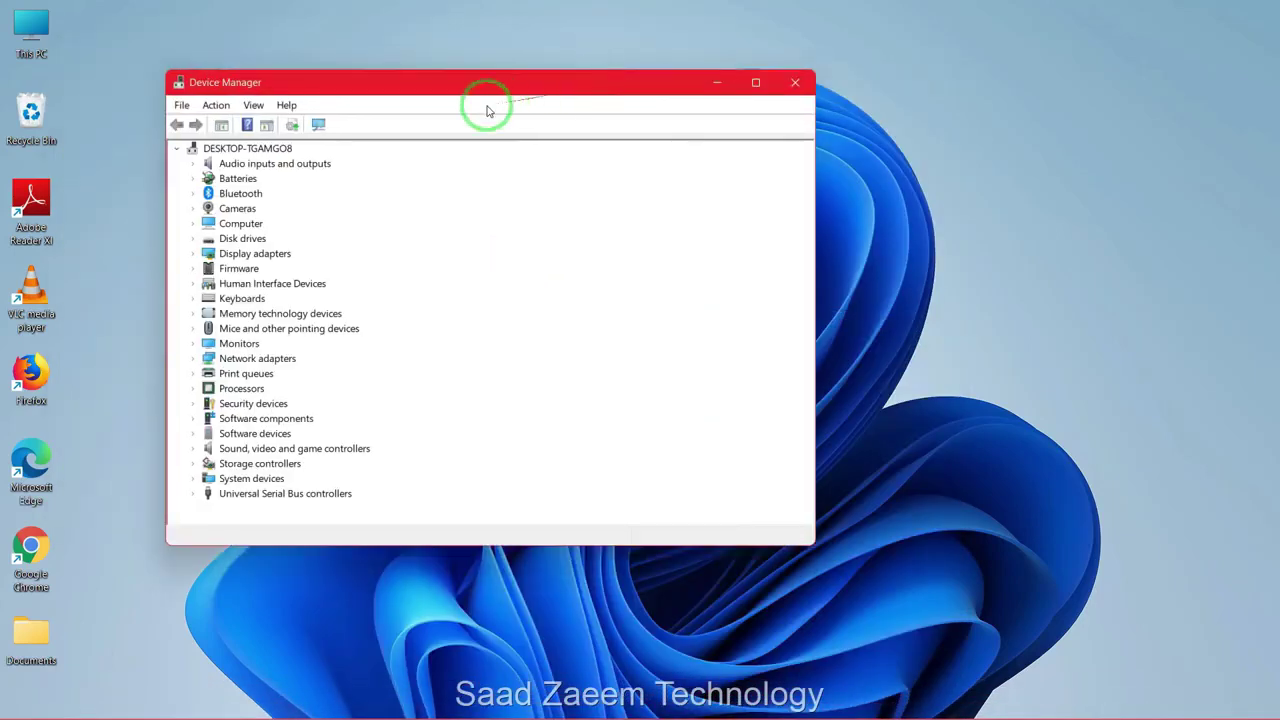
Expand Cameras and uninstall the HD WebCam device, confirming the Uninstall prompt.
{"action": "double_click", "coordinate": [245, 208]}
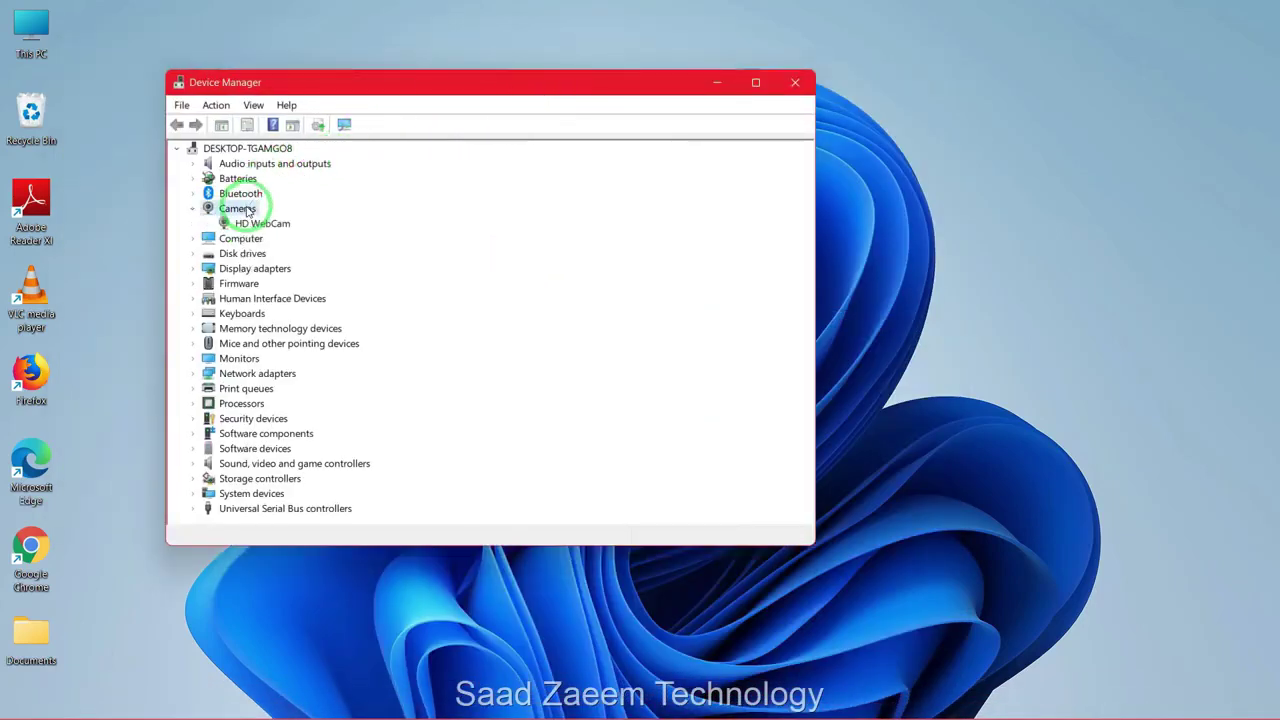
{"action": "left_click", "coordinate": [256, 225]}
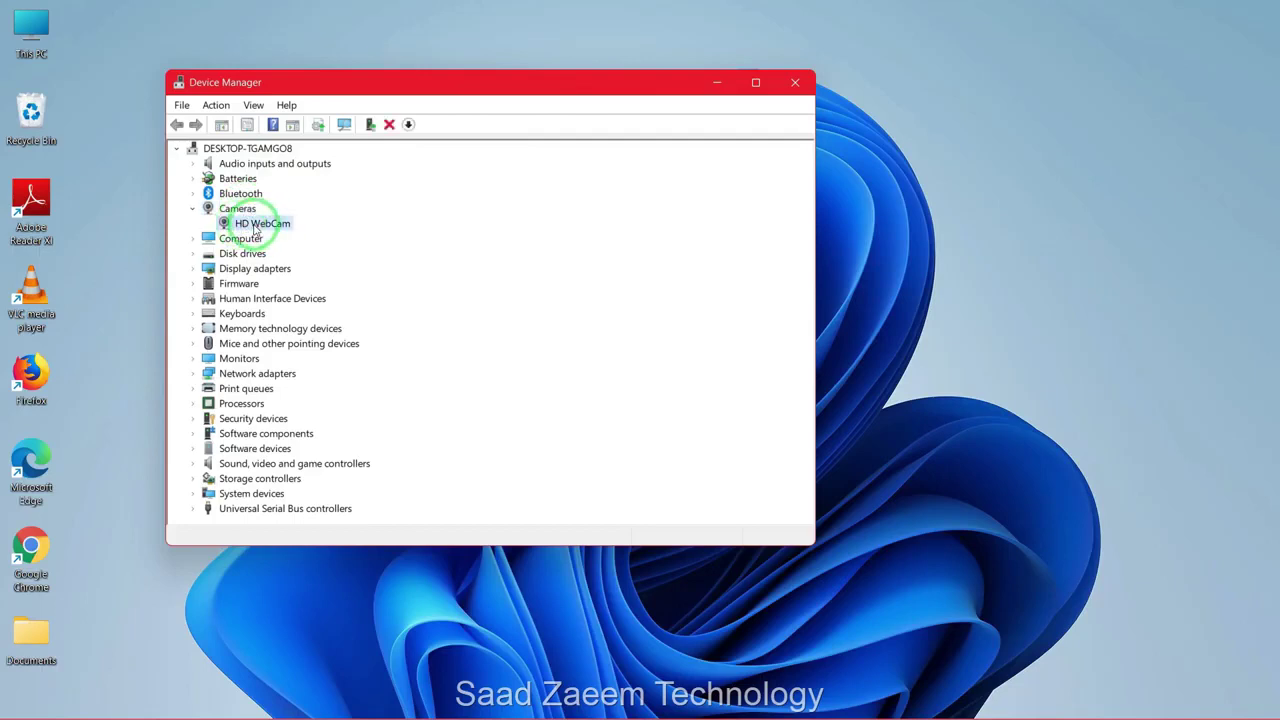
{"action": "right_click", "coordinate": [255, 228]}
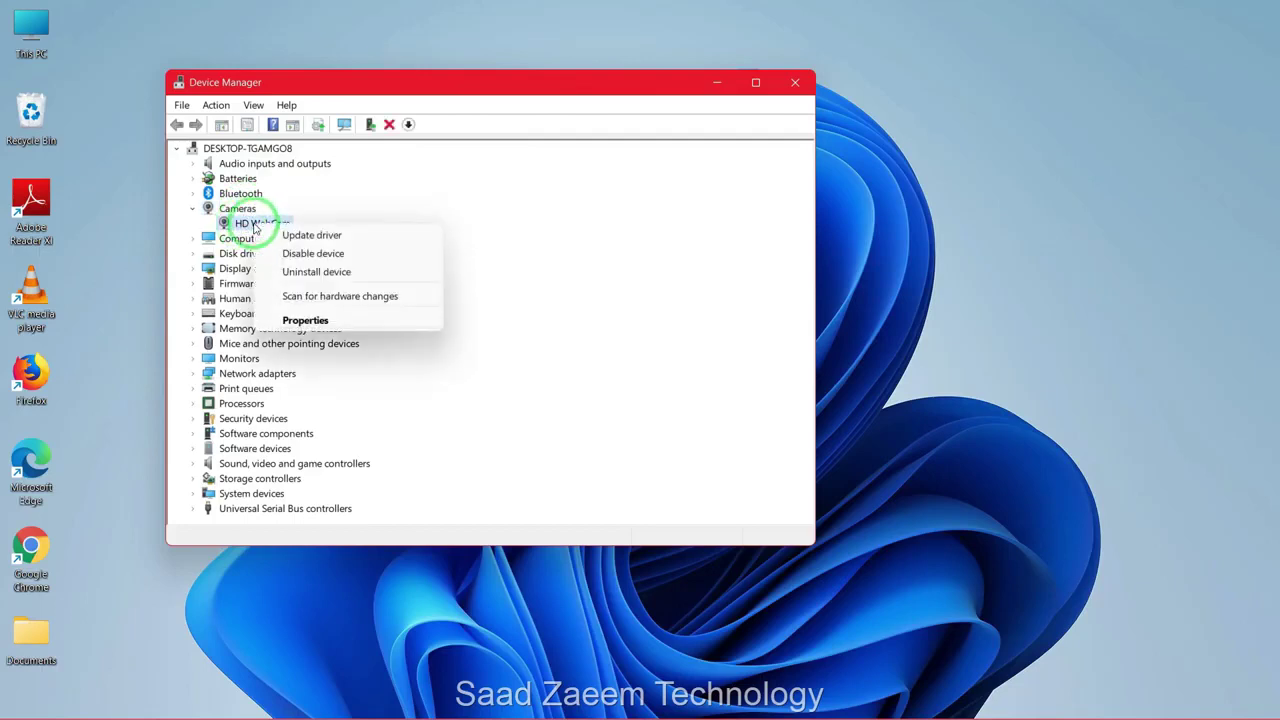
{"action": "left_click", "coordinate": [304, 272]}
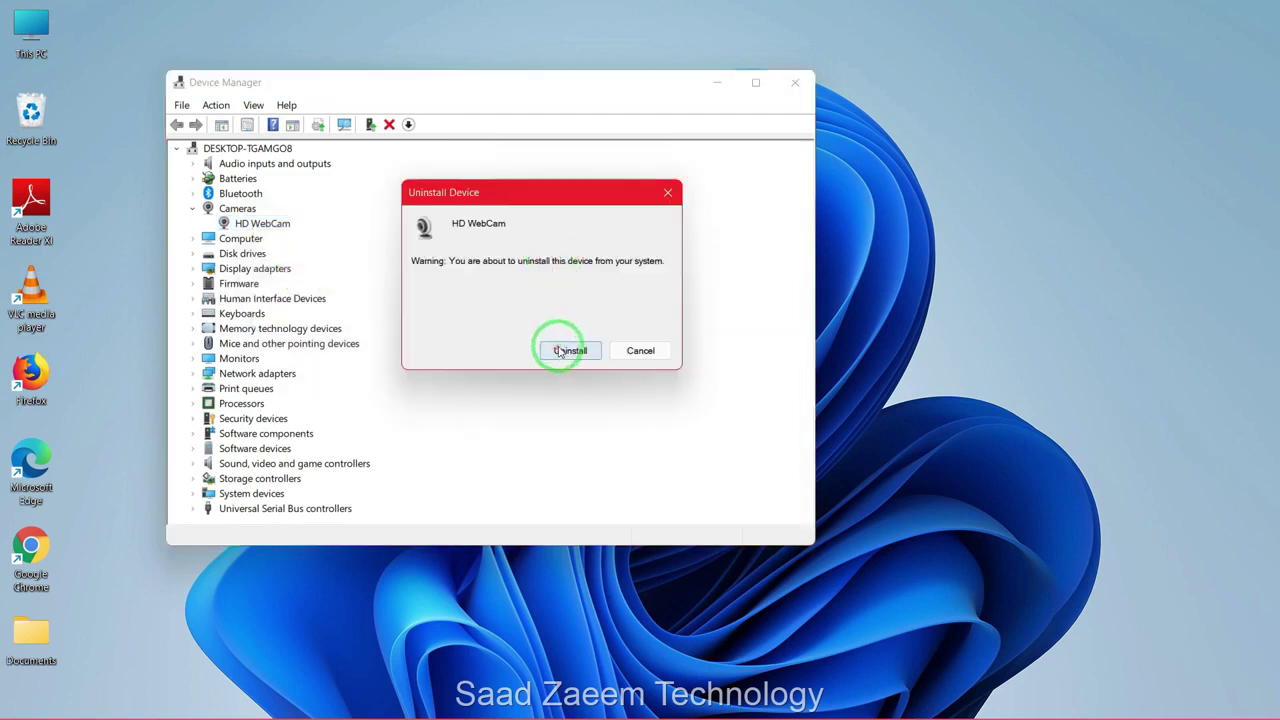
{"action": "left_click", "coordinate": [560, 352]}
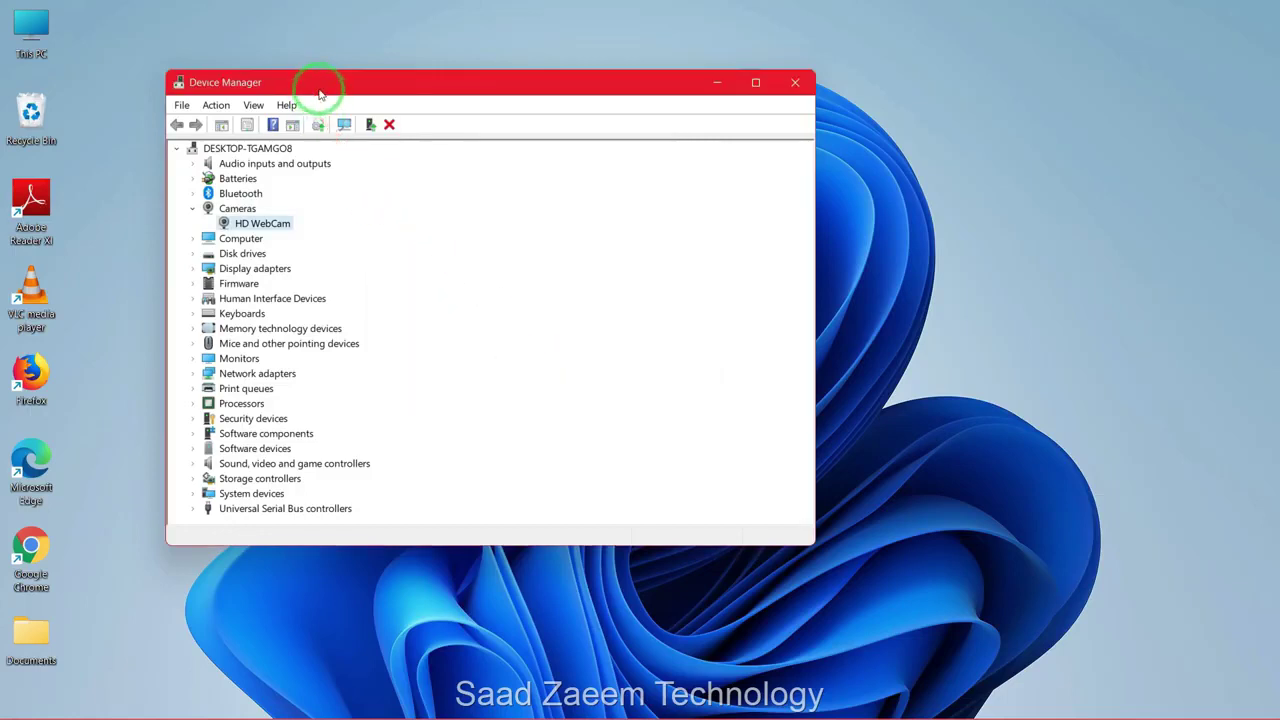
Run Scan for hardware changes so the HD WebCam gets reinstalled.
{"action": "left_click_drag", "start_coordinate": [320, 94], "coordinate": [340, 90]}
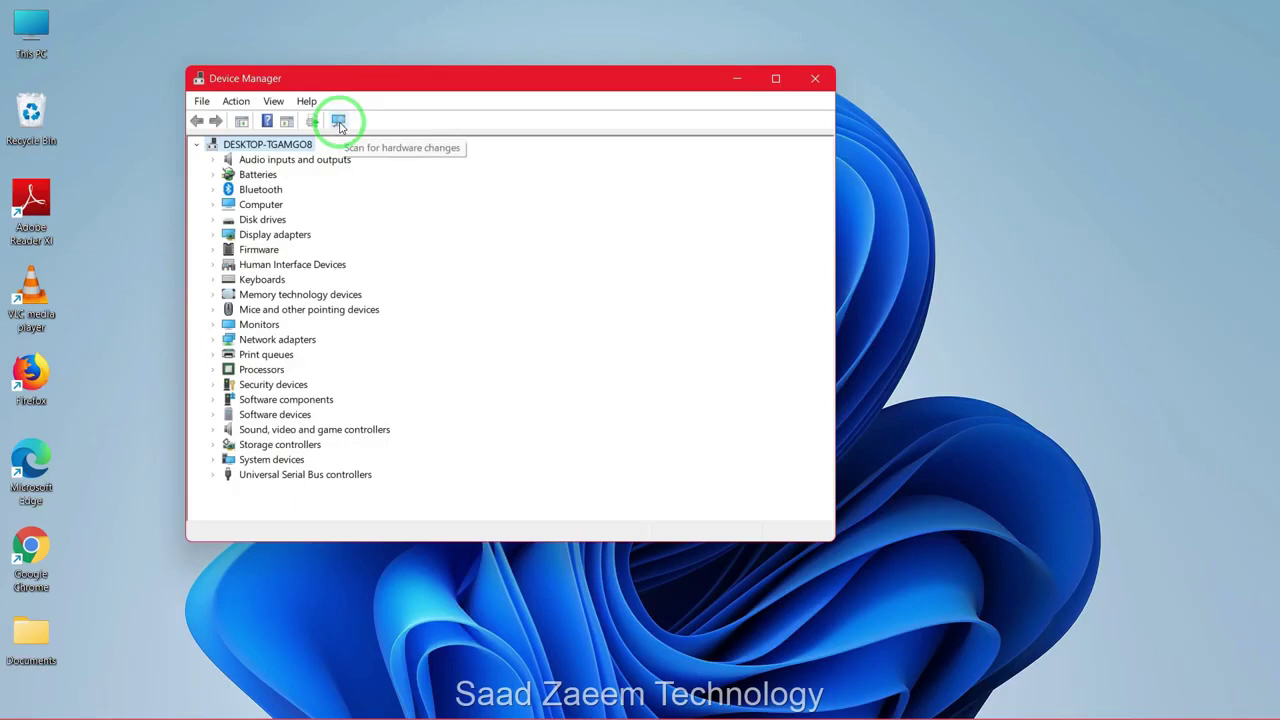
{"action": "left_click", "coordinate": [339, 122]}
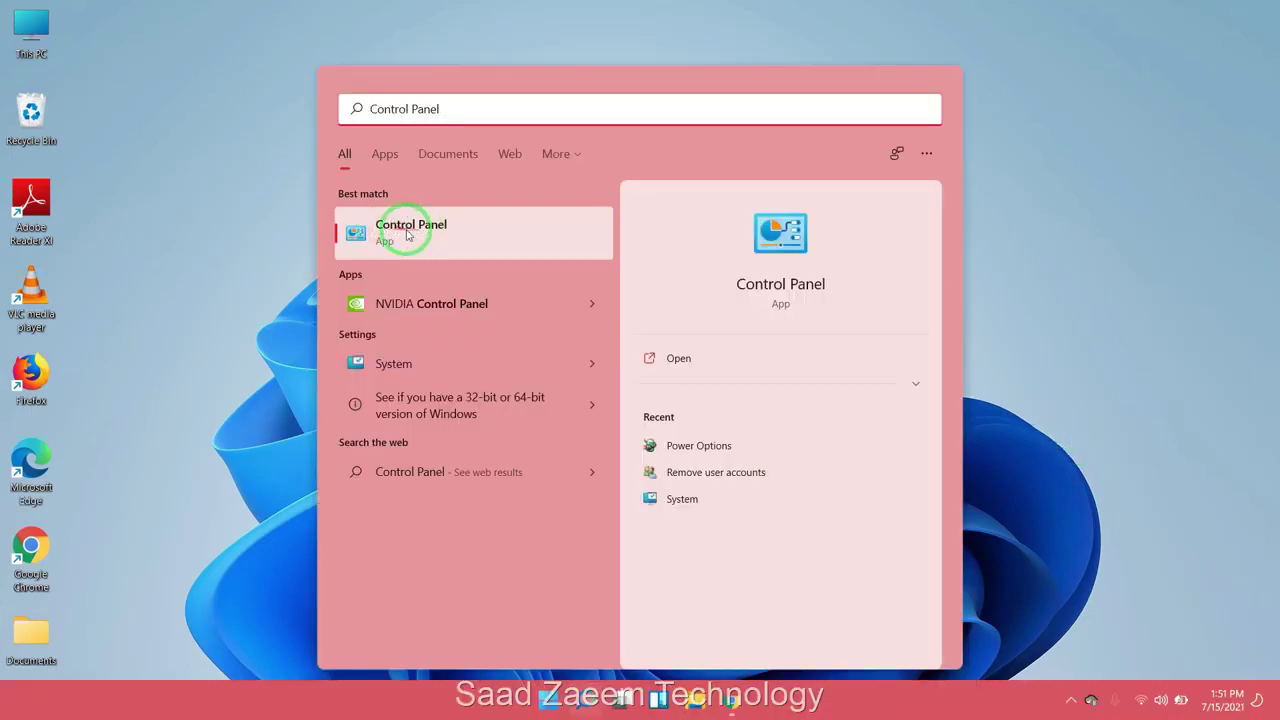
Open Control Panel, search 'Trouble', and go to the Troubleshooting page.
{"action": "left_click", "coordinate": [425, 234]}
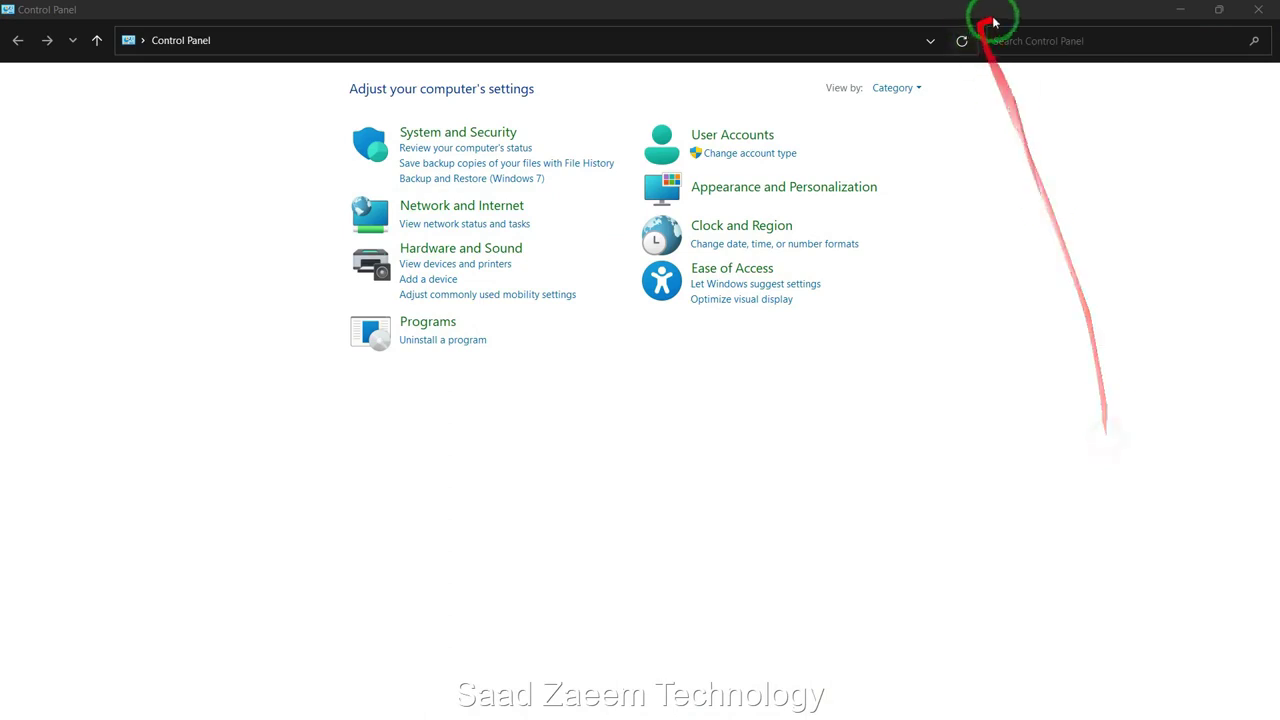
{"action": "left_click", "coordinate": [1020, 42]}
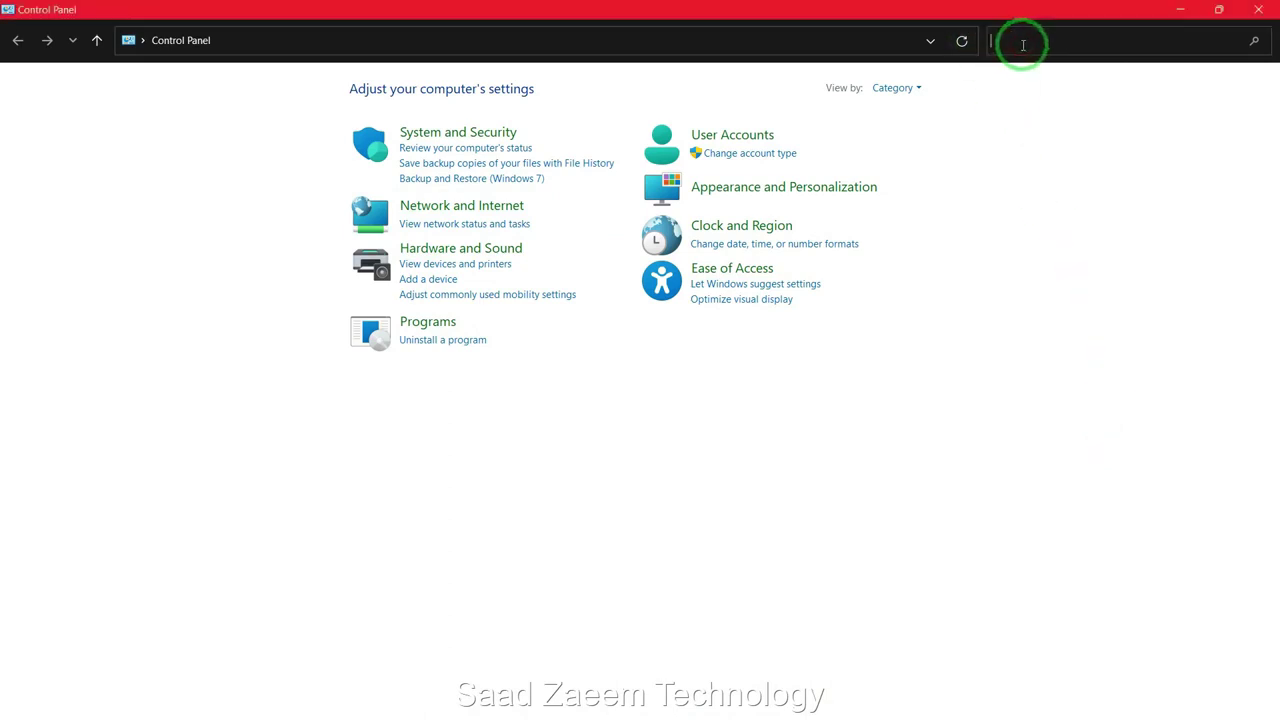
{"action": "type", "text": "Trouble"}
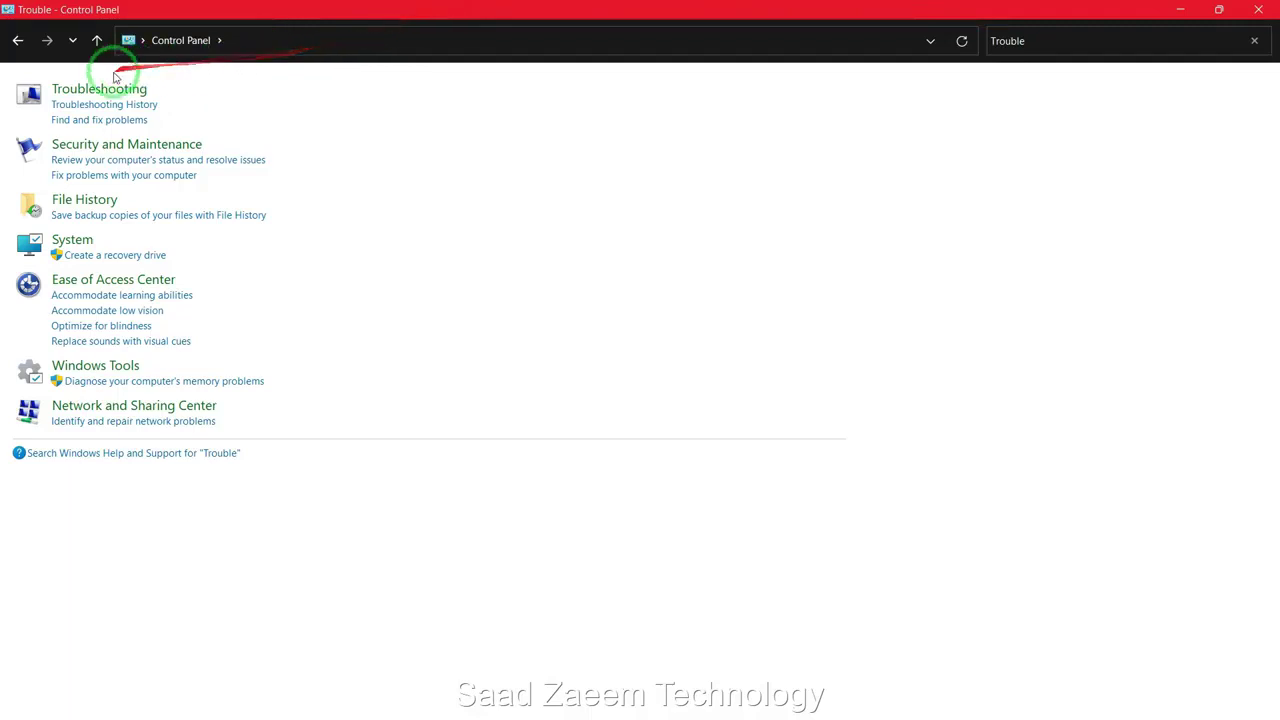
{"action": "left_click", "coordinate": [82, 92]}
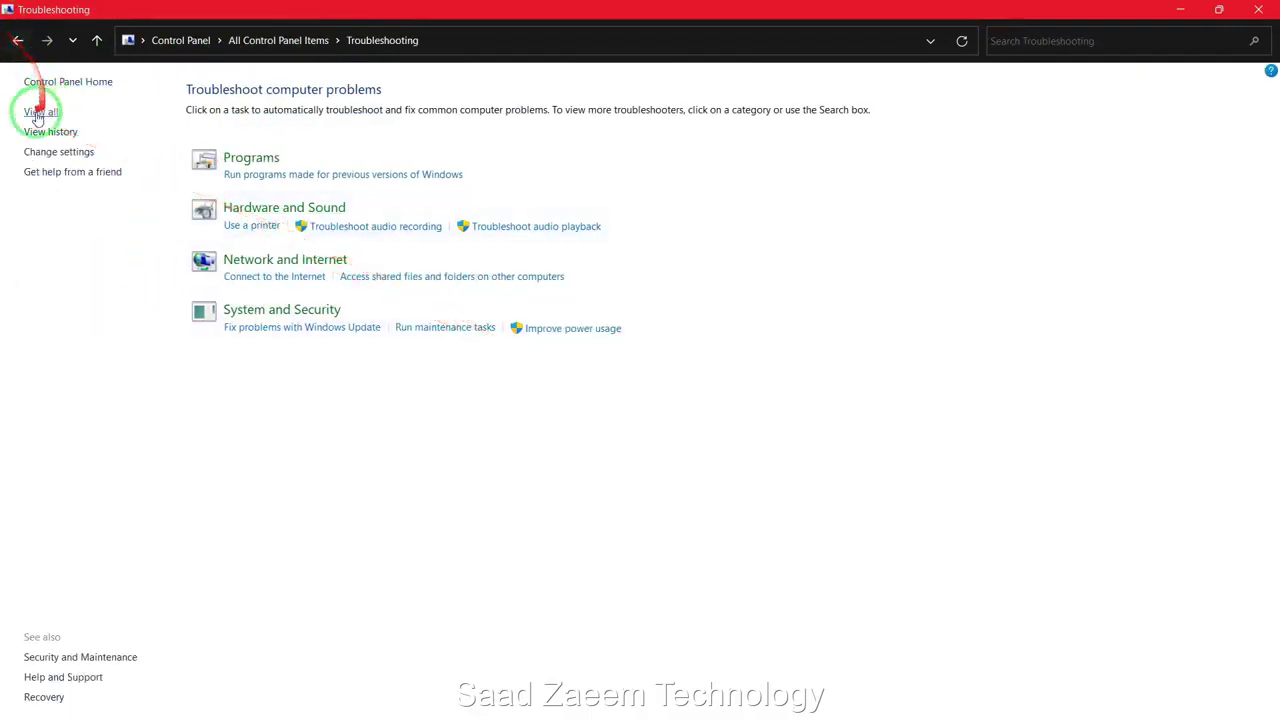
List all troubleshooters and run the Windows Store Apps troubleshooter to detect problems.
{"action": "left_click", "coordinate": [35, 115]}
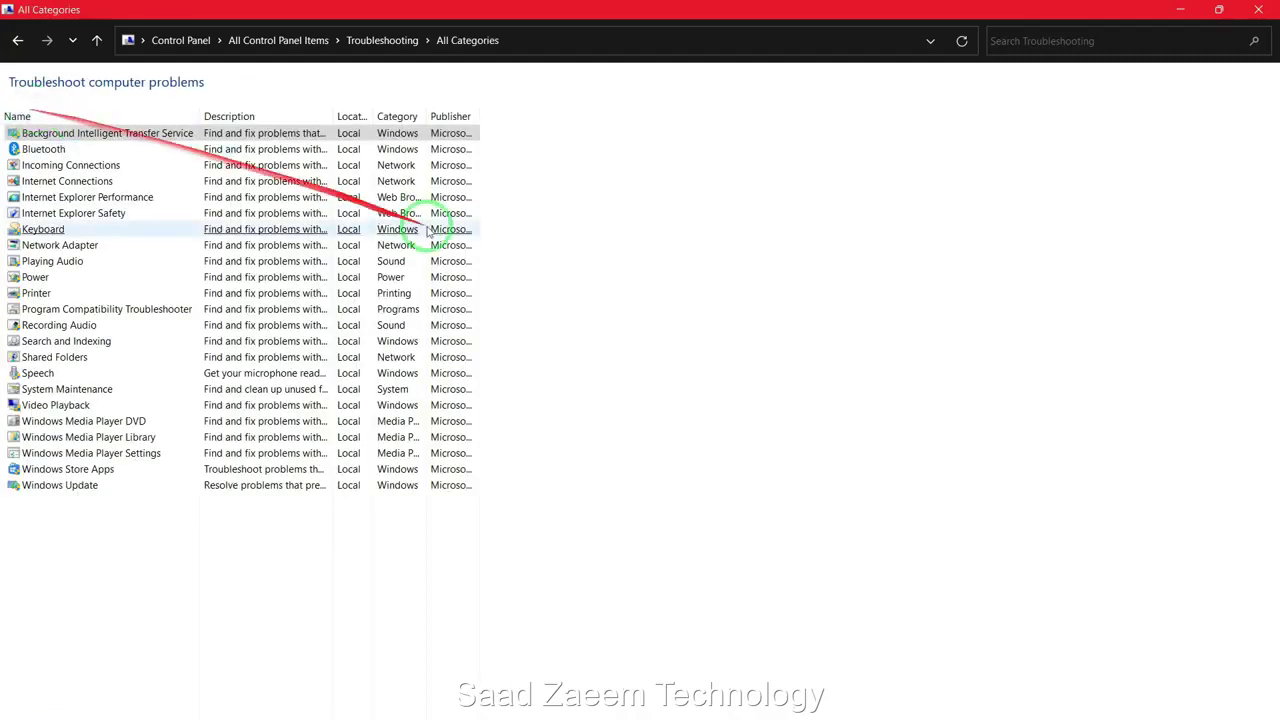
{"action": "left_click", "coordinate": [425, 469]}
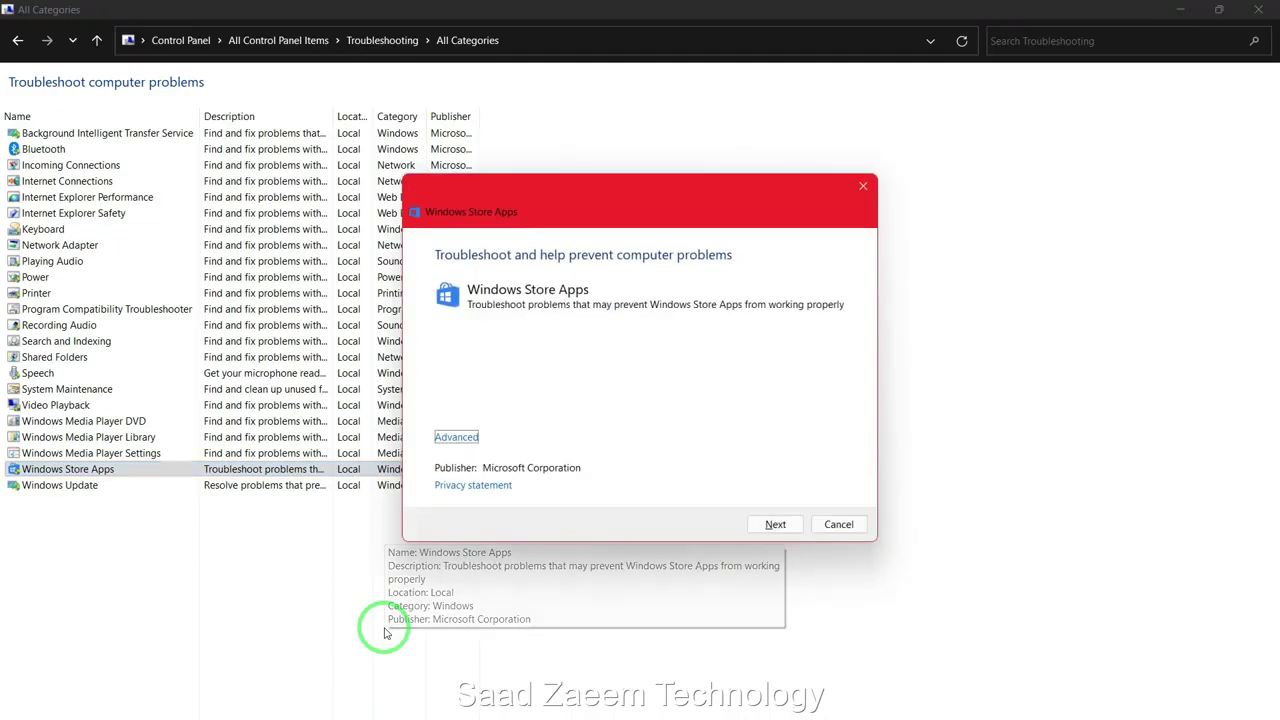
{"action": "left_click", "coordinate": [774, 524]}
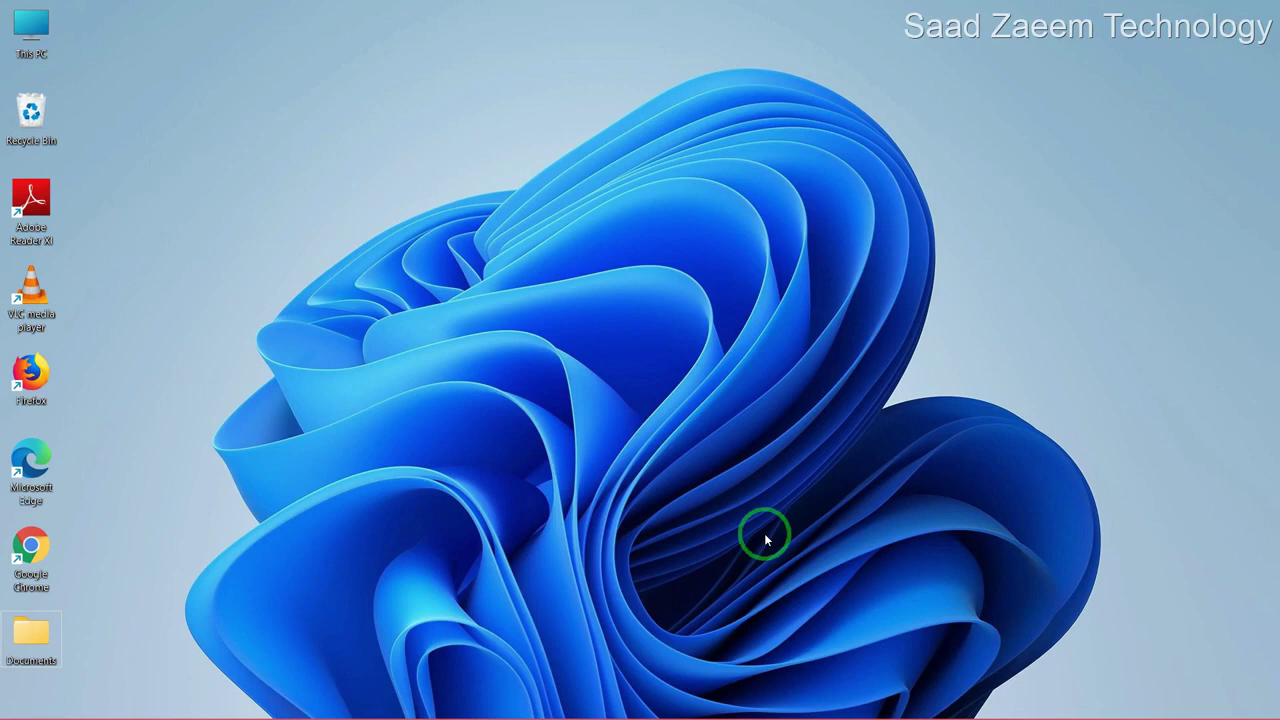
Launch Registry Editor from Run and navigate to HKLM\SOFTWARE\...\Windows Media Foundation\Platform.
{"action": "key", "text": "super+r"}
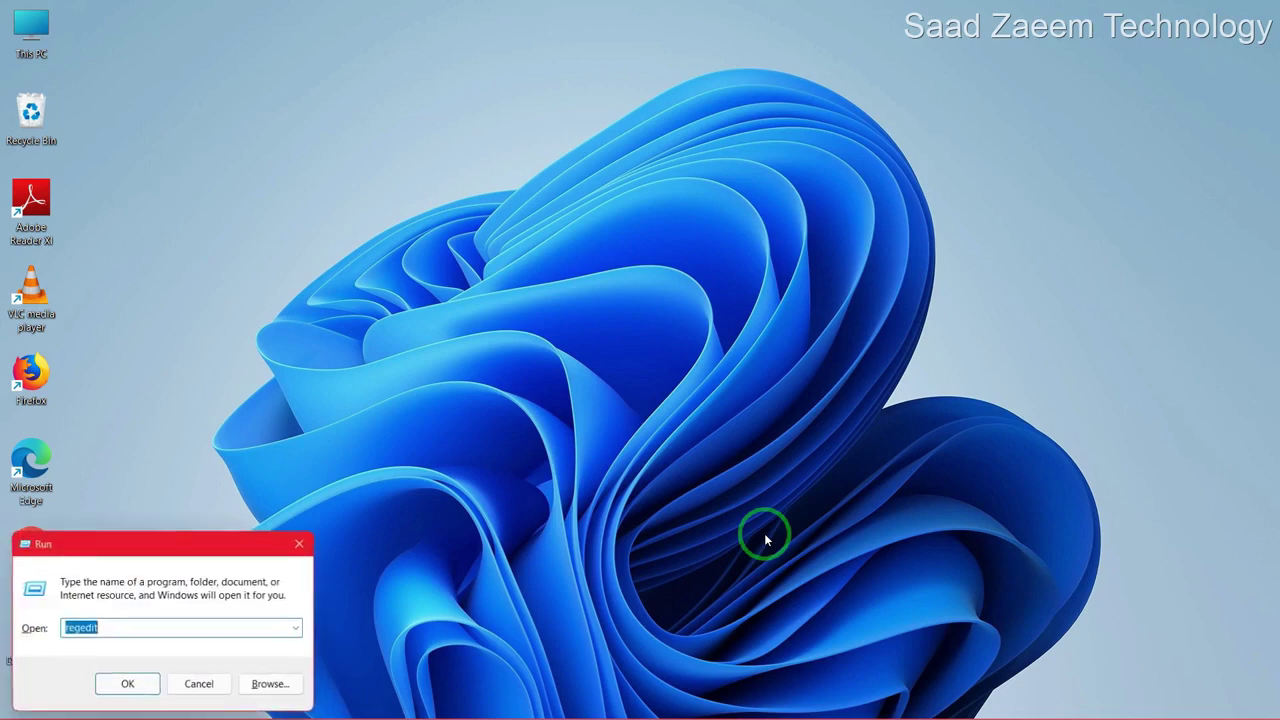
{"action": "left_click", "coordinate": [202, 635]}
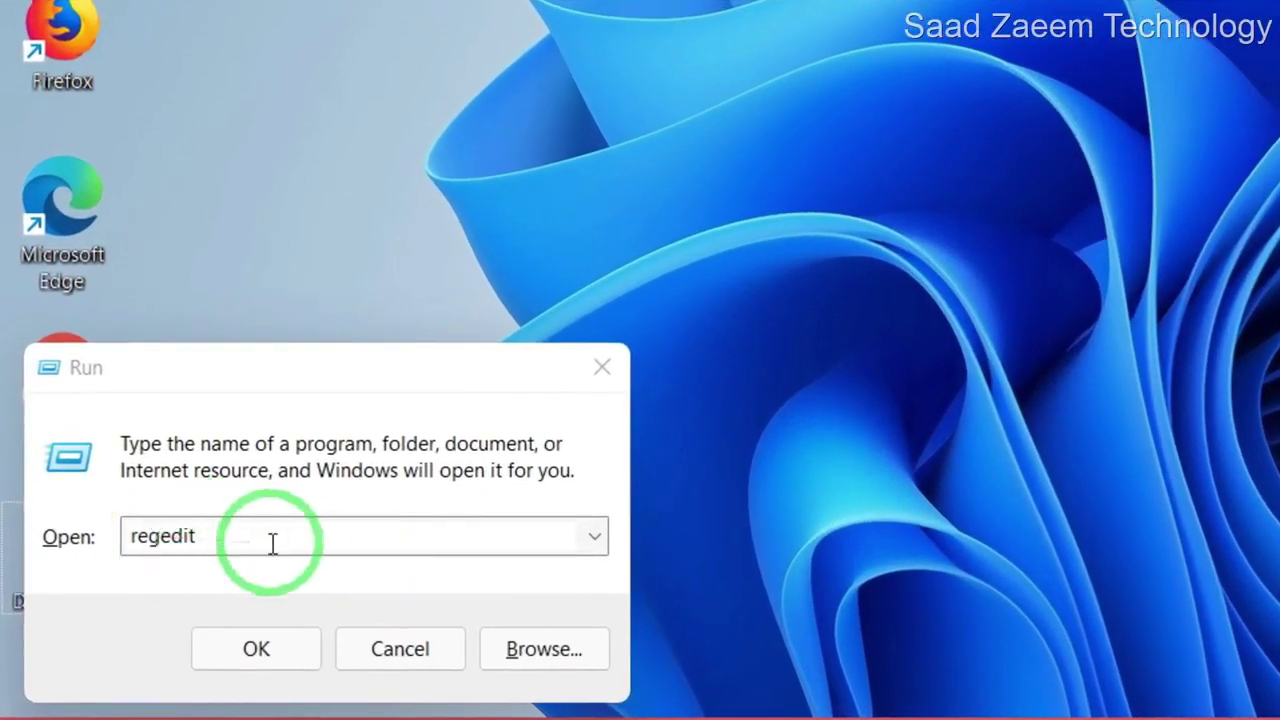
{"action": "left_click", "coordinate": [266, 651]}
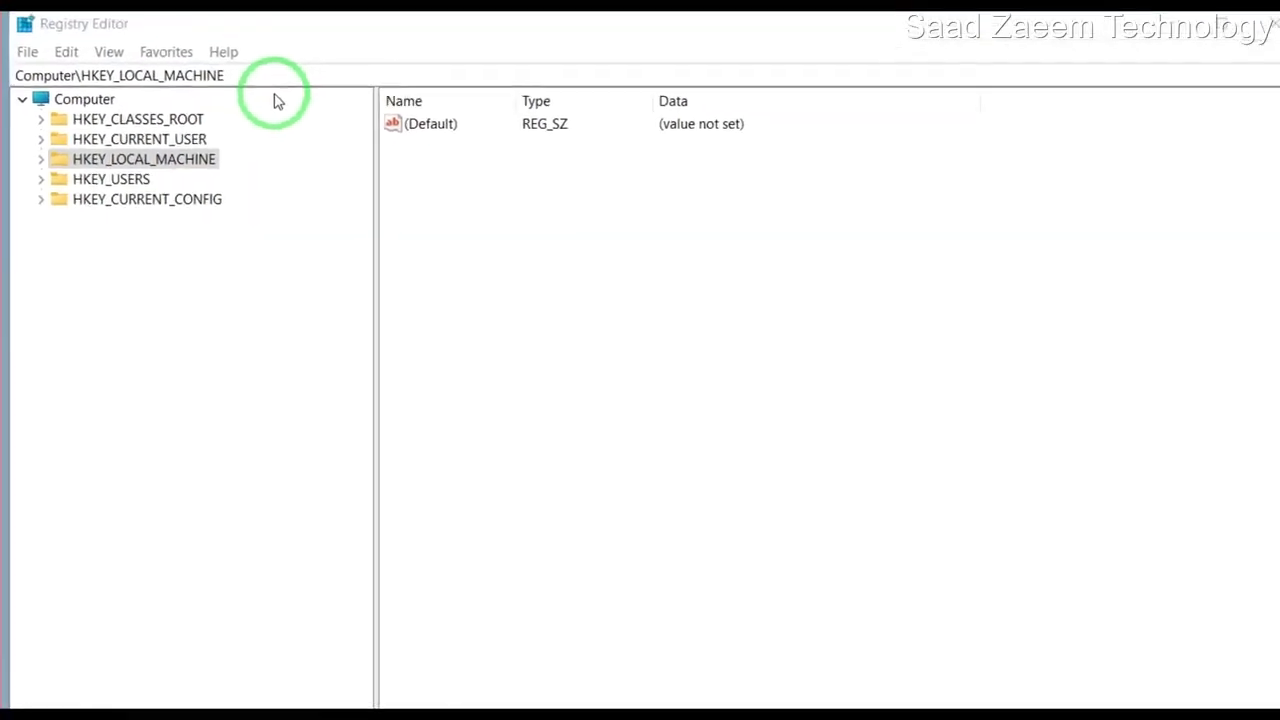
{"action": "double_click", "coordinate": [82, 168]}
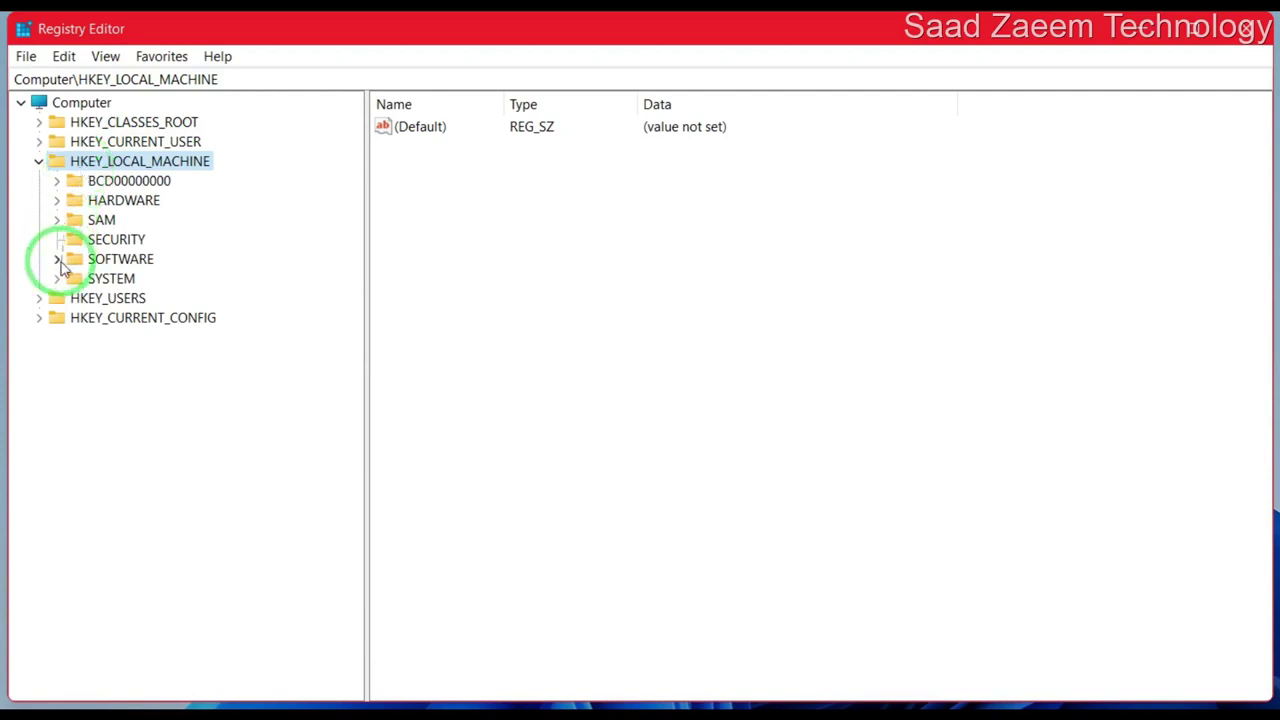
{"action": "double_click", "coordinate": [60, 262]}
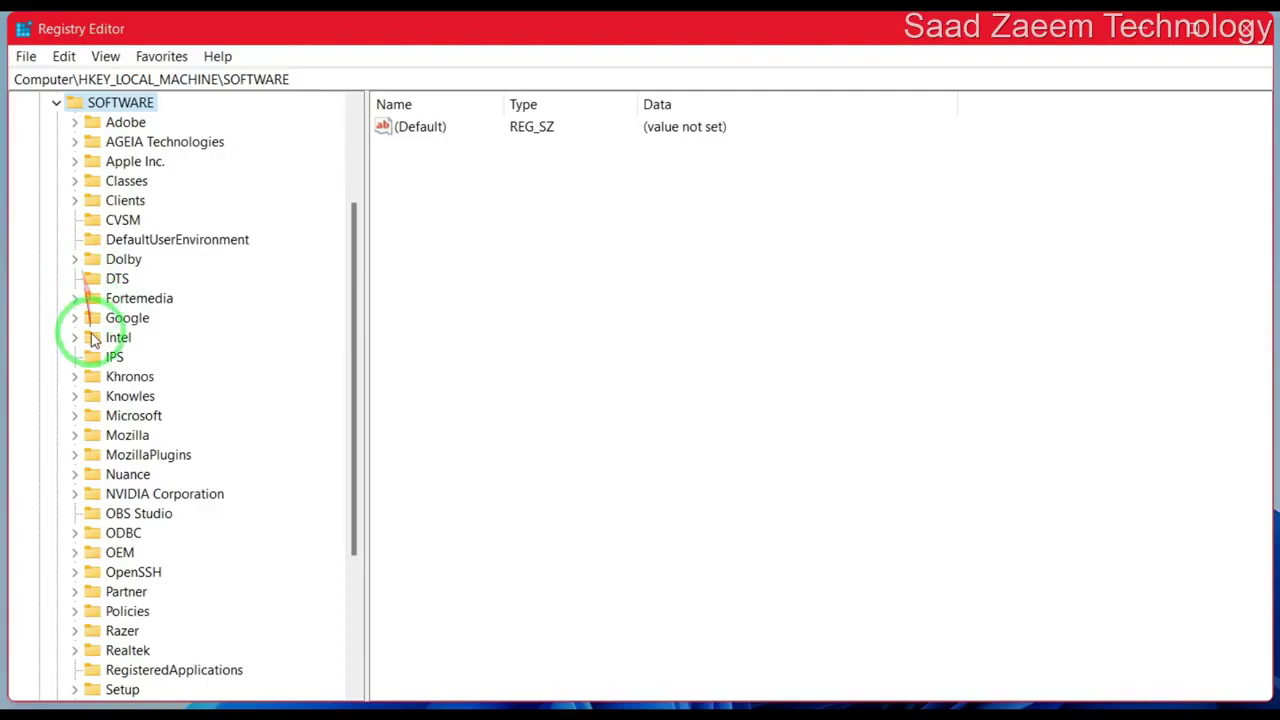
{"action": "scroll", "coordinate": [75, 420], "scroll_direction": "down", "scroll_amount": 4}
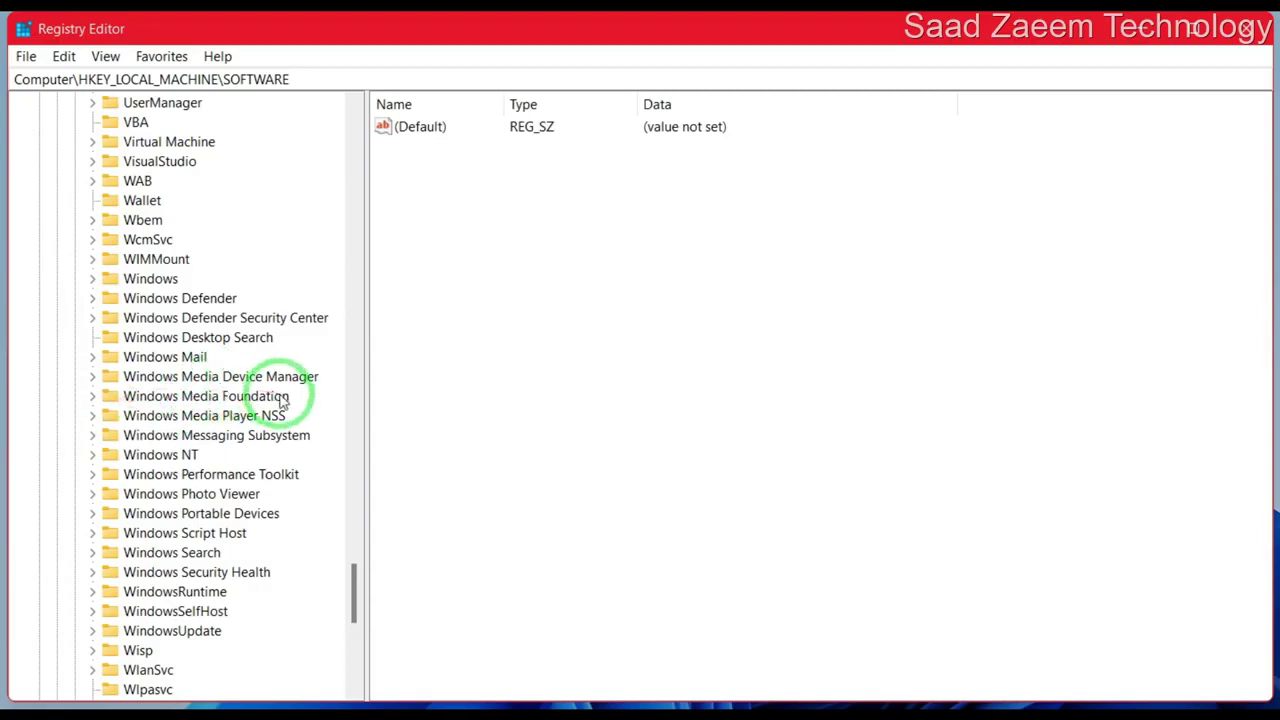
{"action": "left_click", "coordinate": [91, 396]}
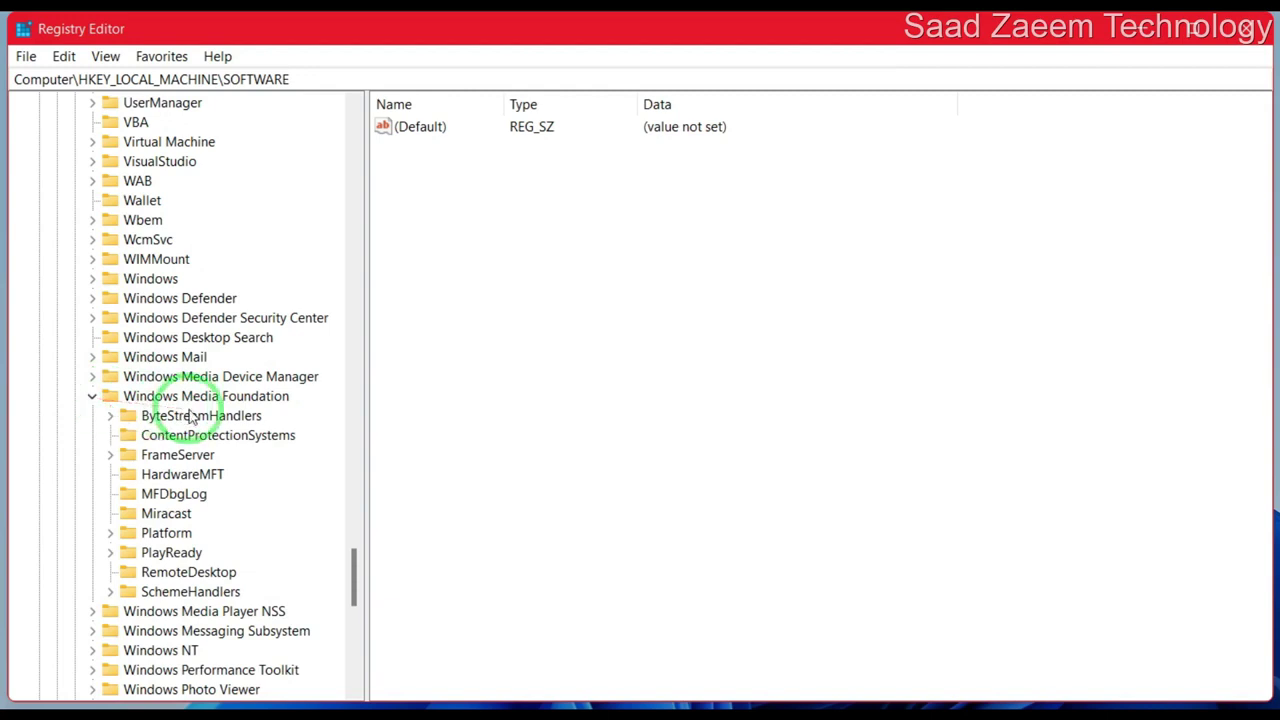
{"action": "left_click", "coordinate": [118, 537]}
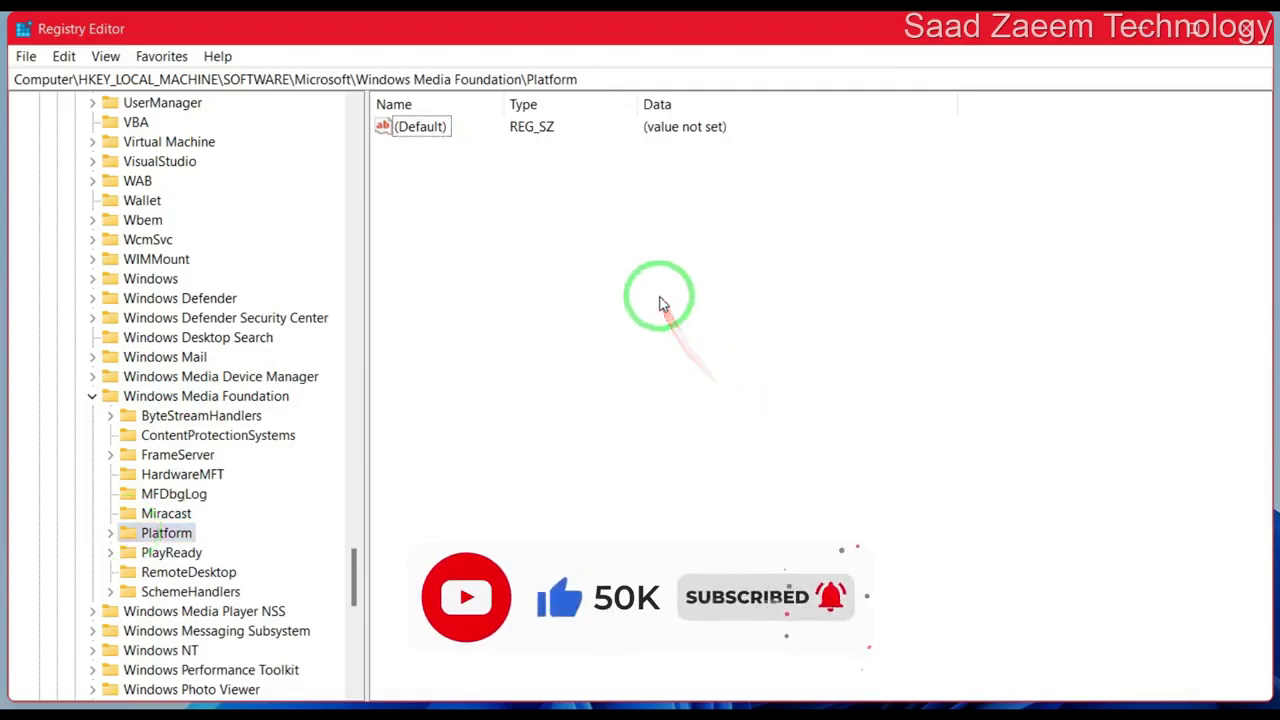
Create a new DWORD (32-bit) value named EnableFrameServerMode under Platform.
{"action": "right_click", "coordinate": [660, 303]}
{"action": "mouse_move", "coordinate": [696, 312]}
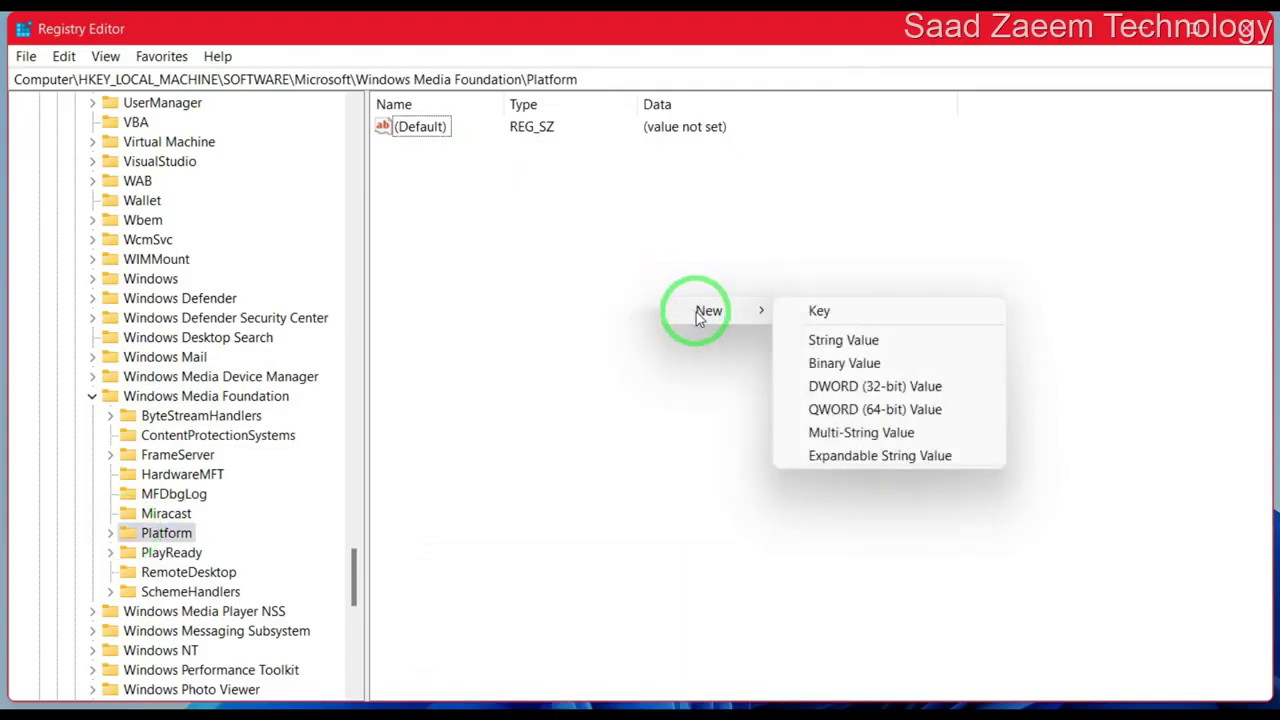
{"action": "left_click", "coordinate": [862, 387]}
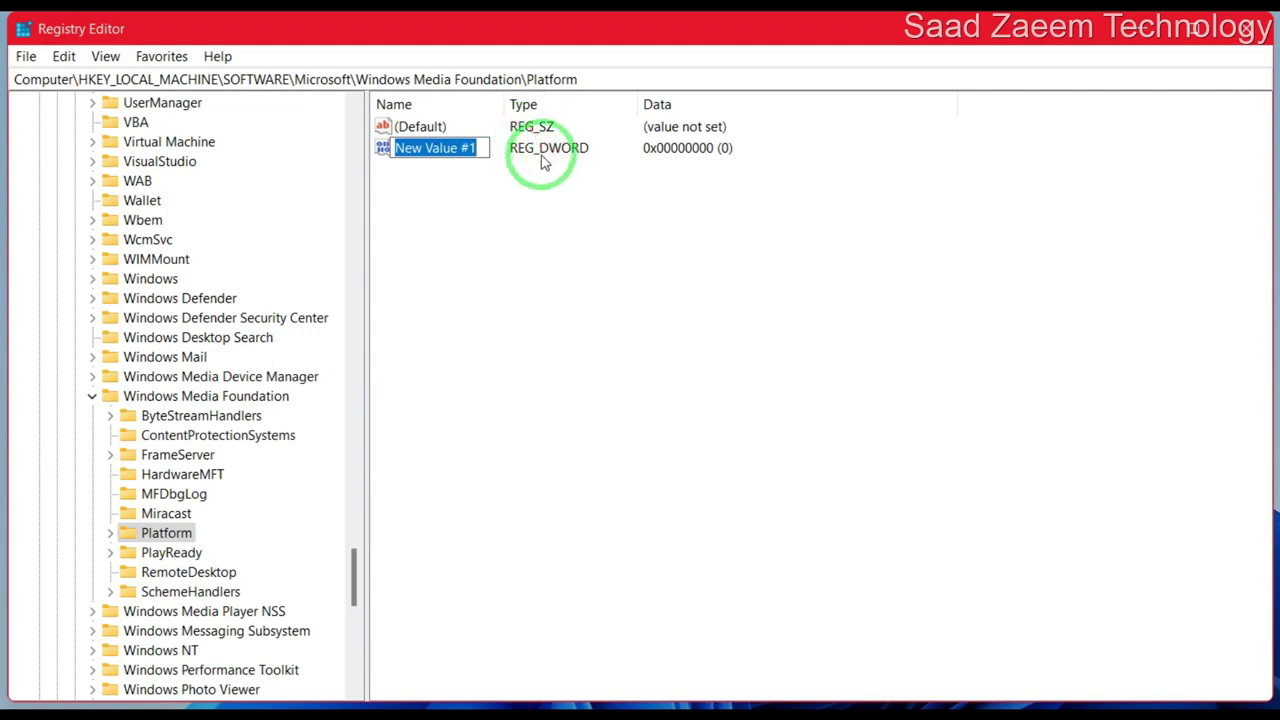
{"action": "key", "text": "BackSpace"}
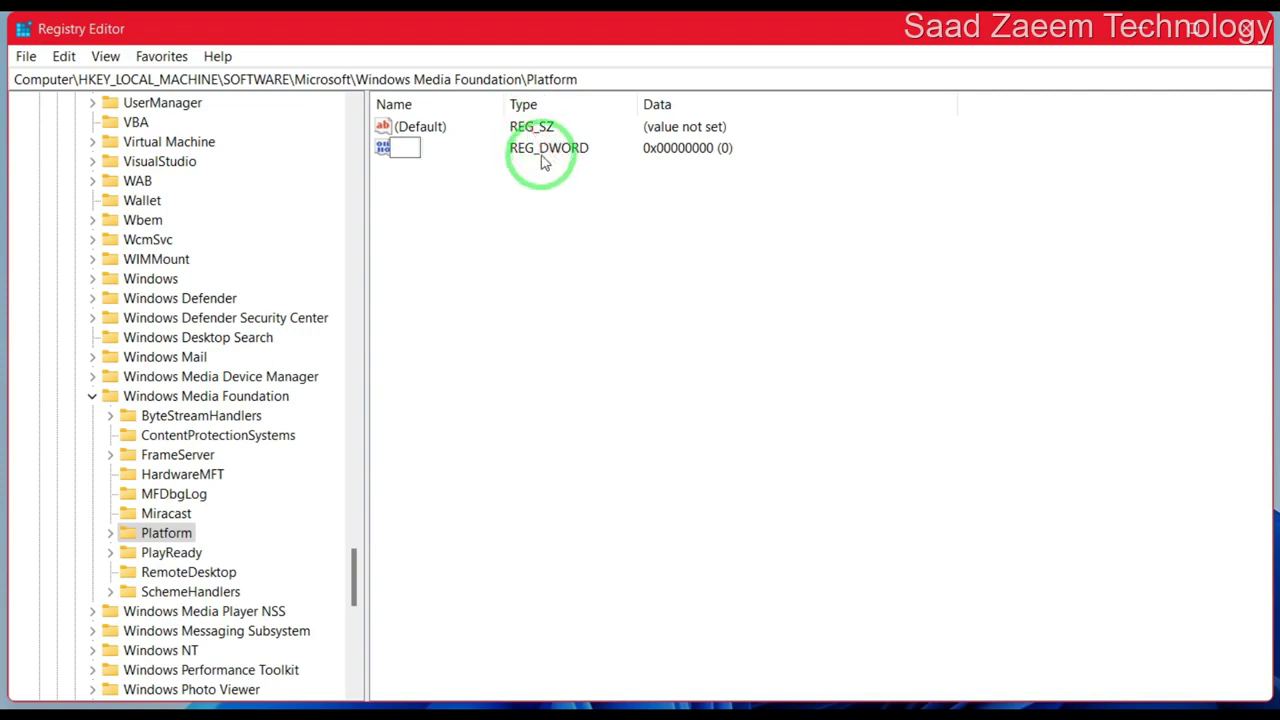
{"action": "type", "text": "EnableFrameServerMode"}
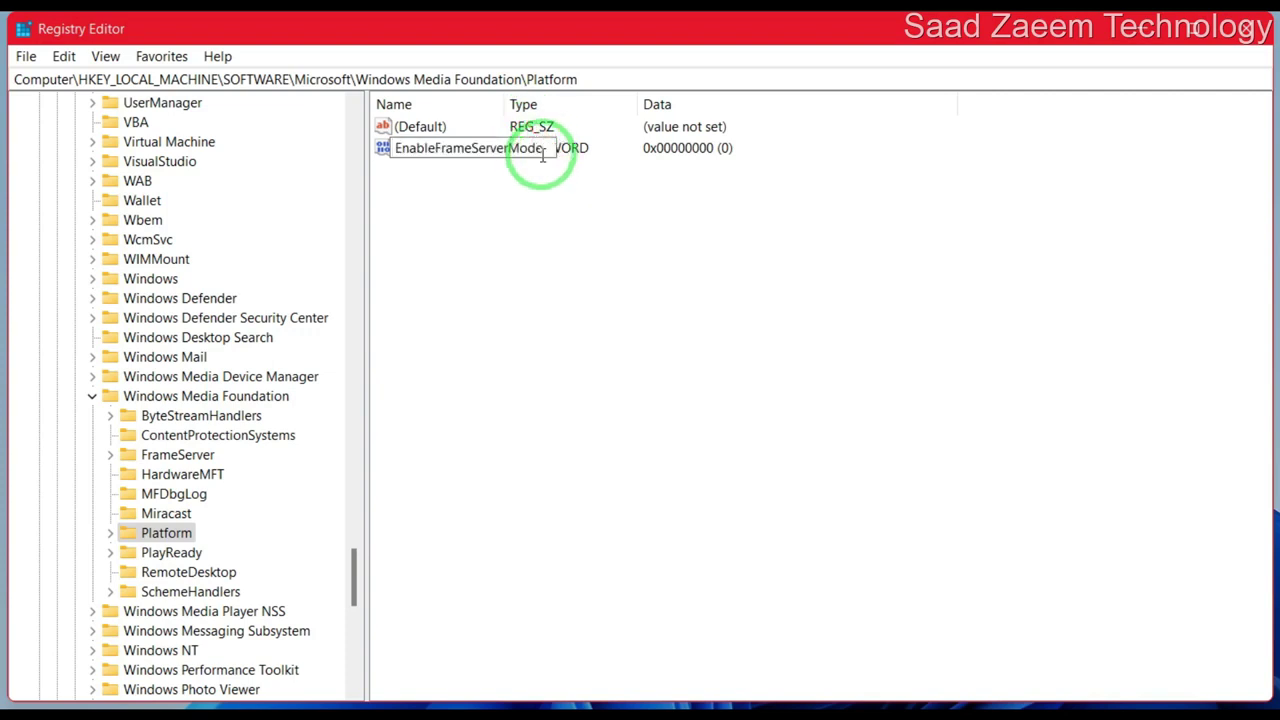
{"action": "left_click", "coordinate": [545, 162]}
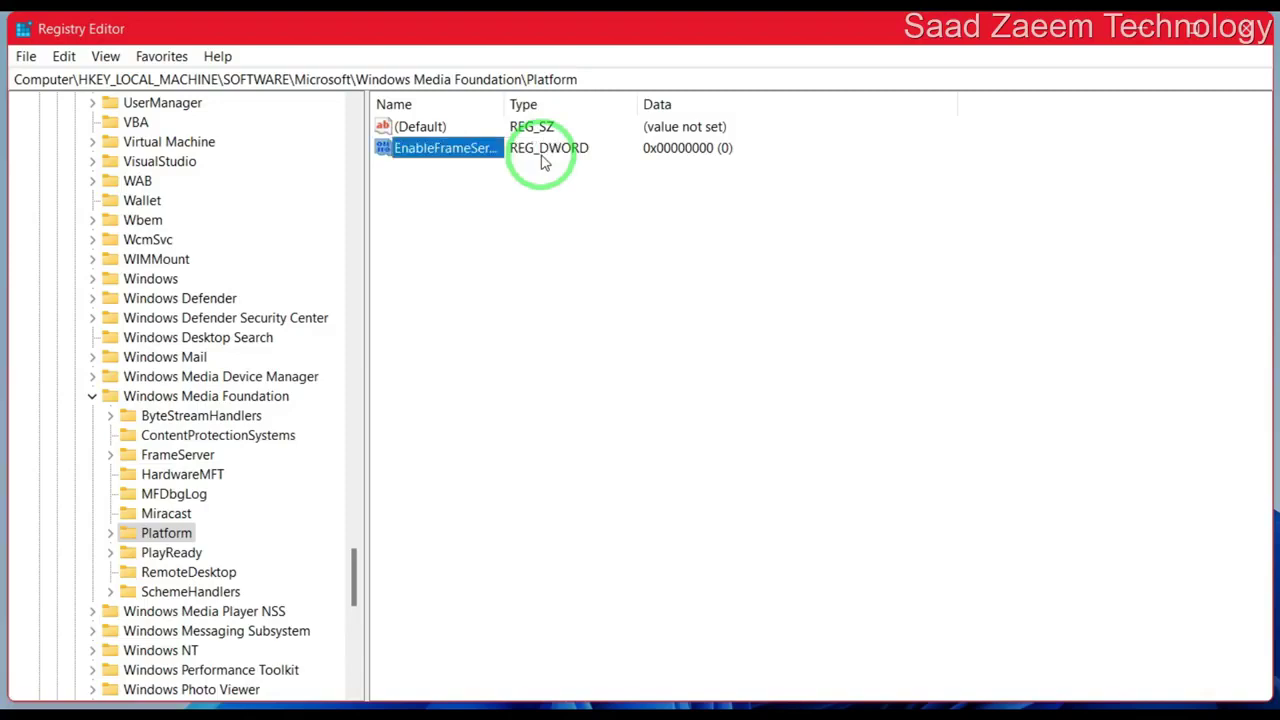
Keep EnableFrameServerMode's value data at 0 and close Registry Editor.
{"action": "right_click", "coordinate": [543, 162]}
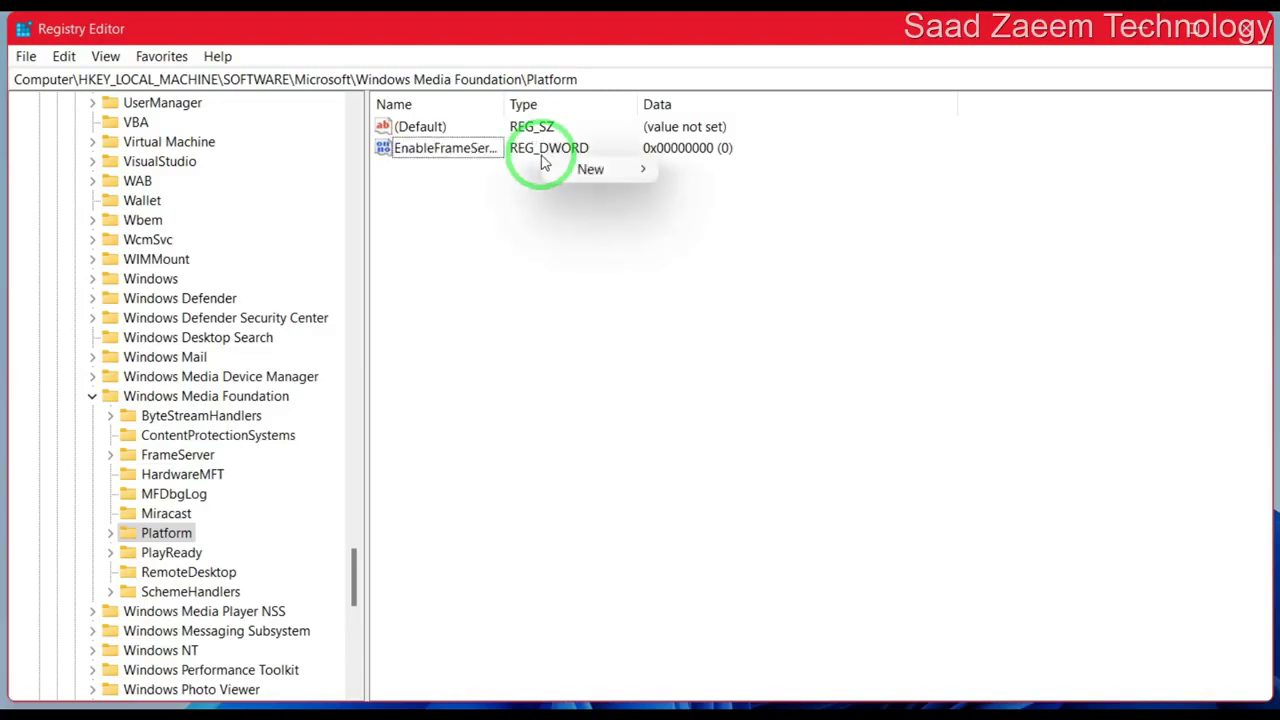
{"action": "left_click", "coordinate": [466, 150]}
{"action": "right_click", "coordinate": [470, 150]}
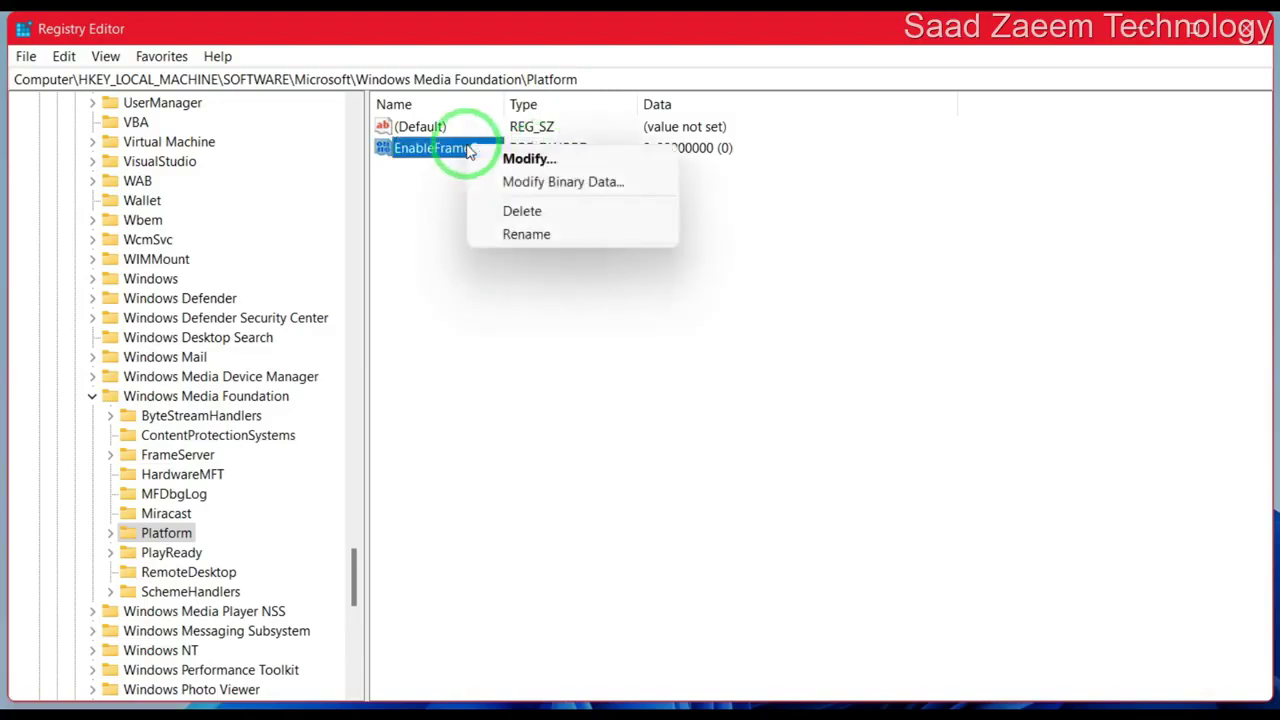
{"action": "left_click", "coordinate": [526, 160]}
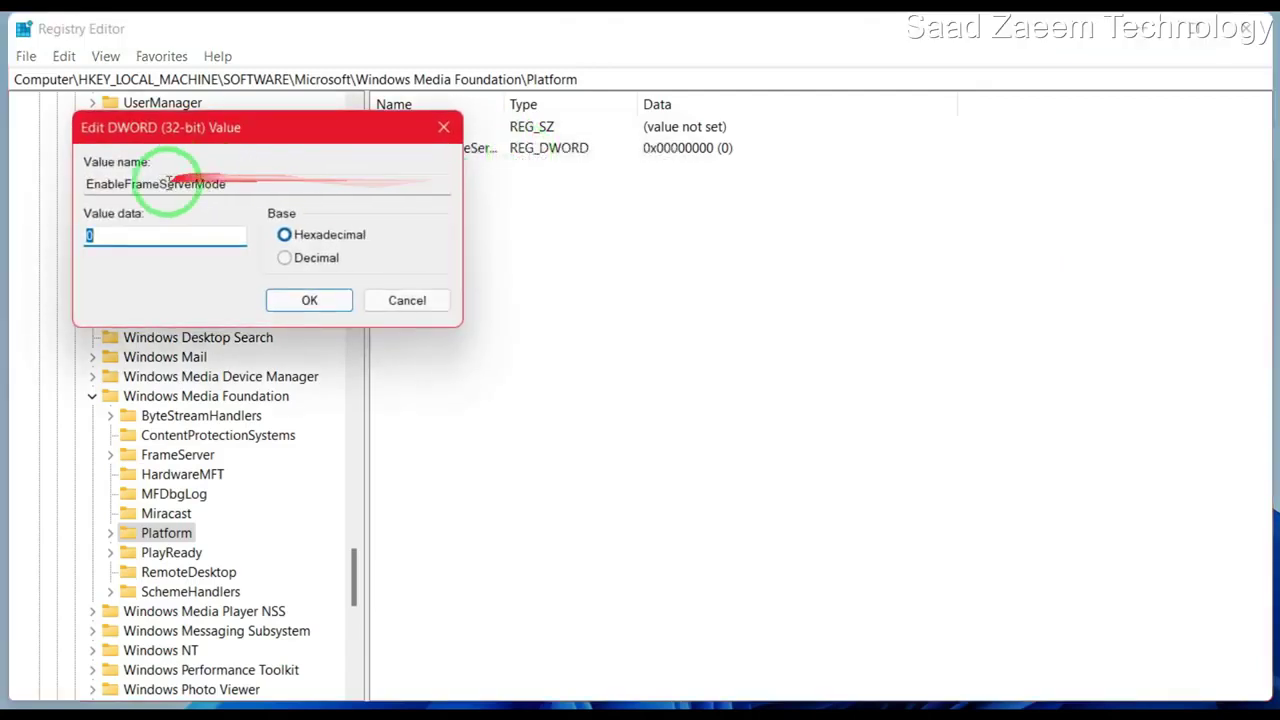
{"action": "left_click", "coordinate": [331, 306]}
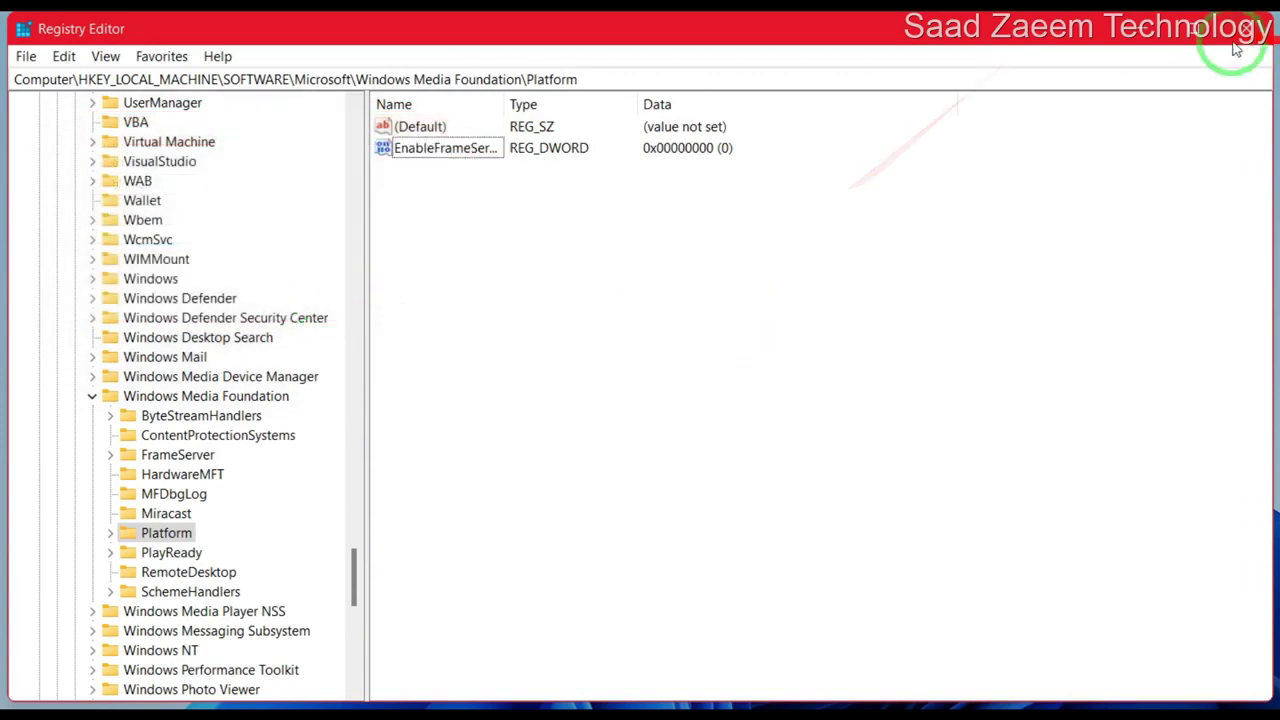
{"action": "left_click", "coordinate": [1236, 45]}
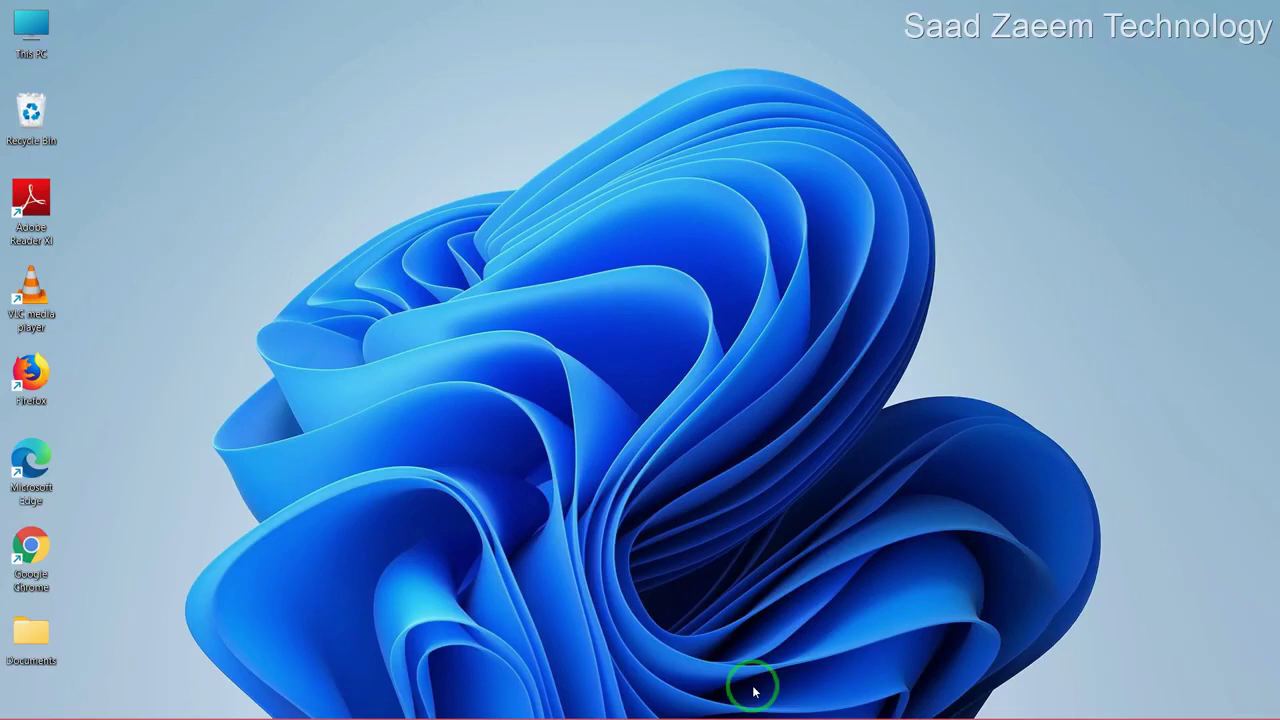
Search 'sett' from Start and launch Windows Settings.
{"action": "key", "text": "super"}
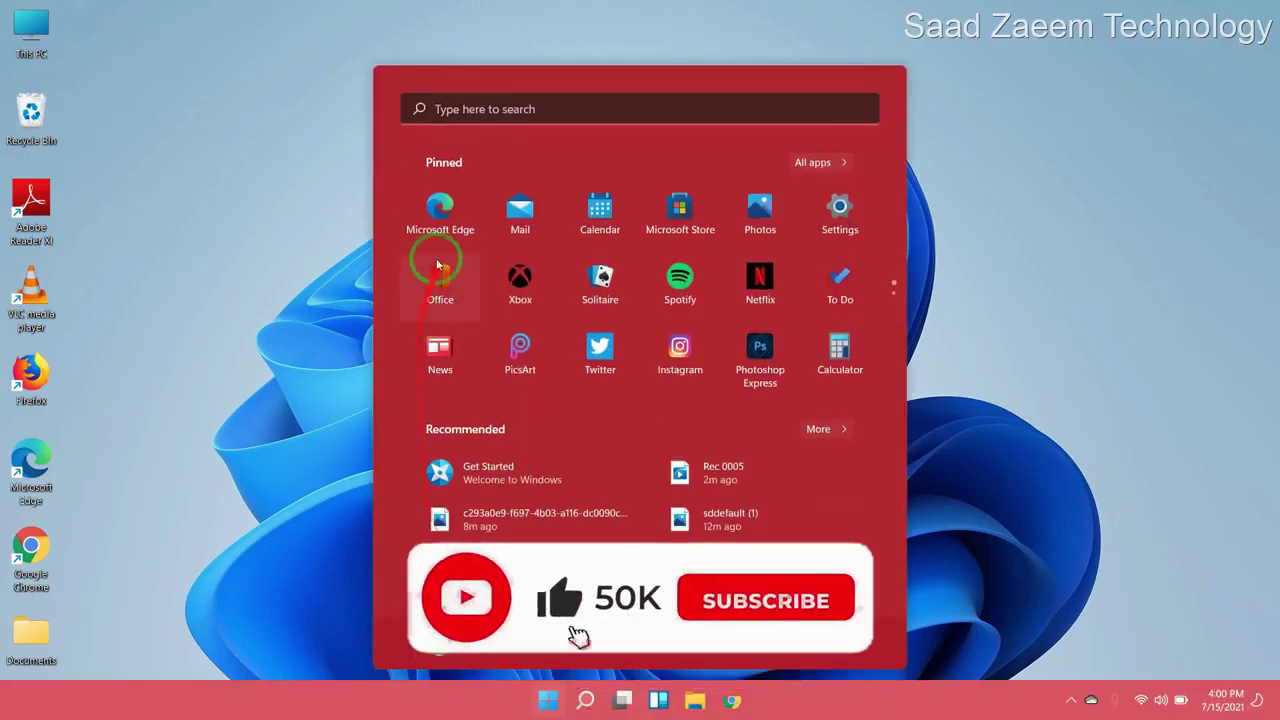
{"action": "left_click", "coordinate": [508, 110]}
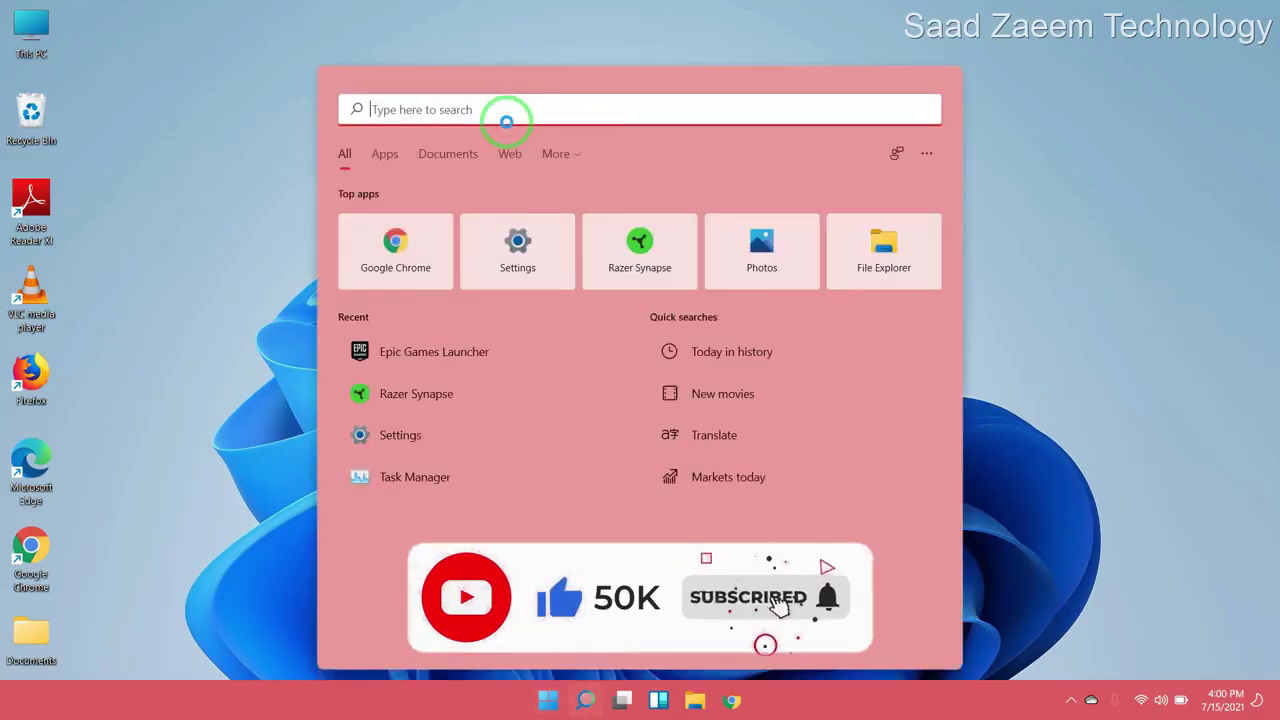
{"action": "type", "text": "sett"}
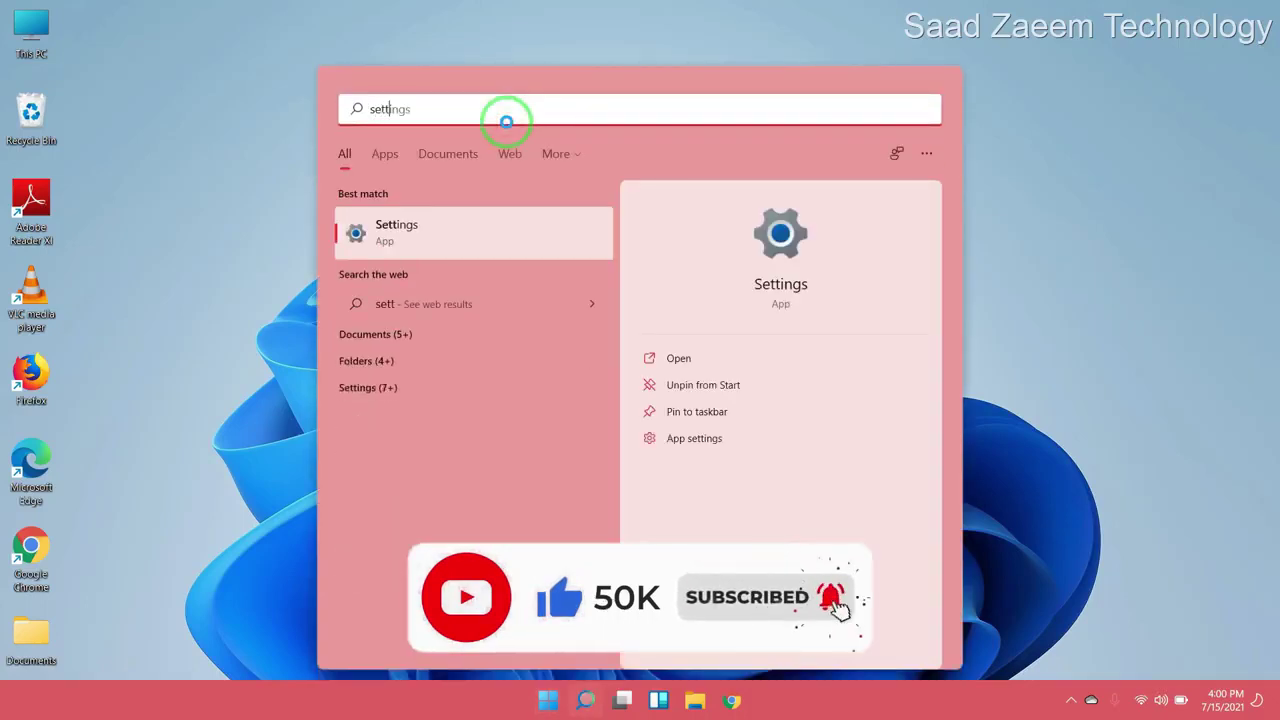
{"action": "left_click", "coordinate": [452, 236]}
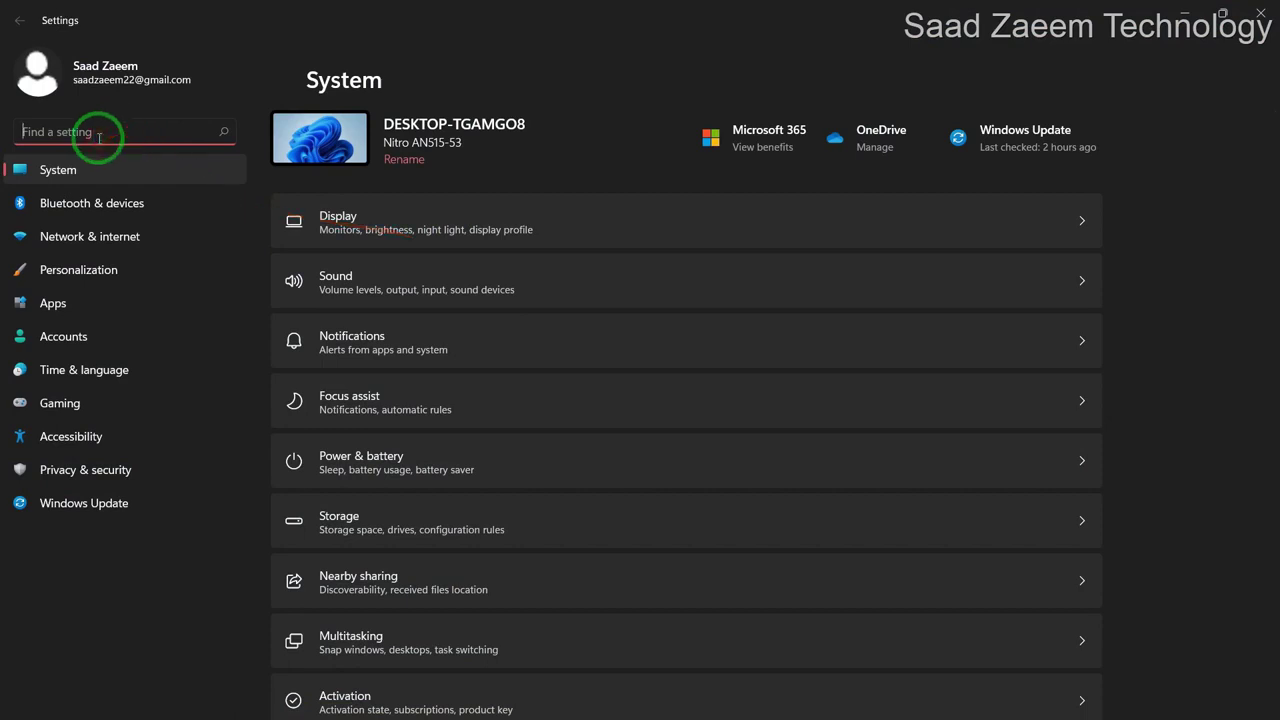
Open Camera privacy settings and check camera access and all apps' access are On.
{"action": "left_click", "coordinate": [99, 137]}
{"action": "type", "text": "Camera"}
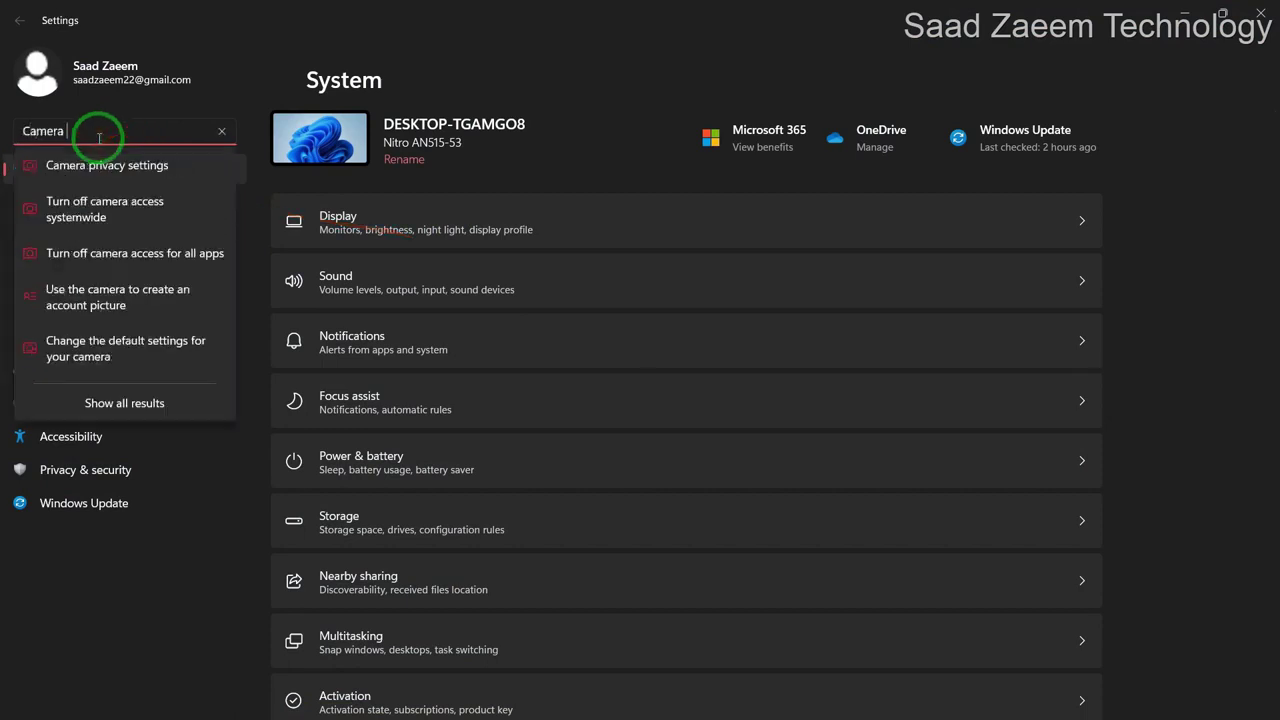
{"action": "left_click", "coordinate": [86, 177]}
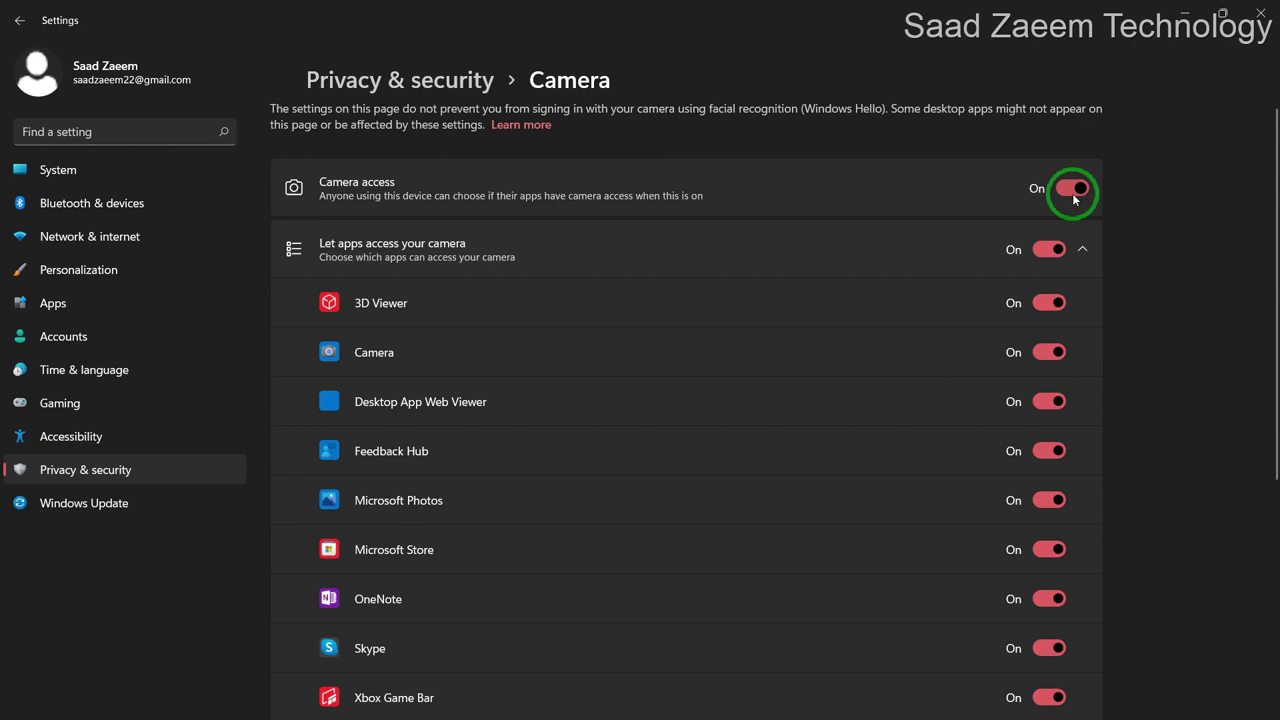
{"action": "scroll", "coordinate": [1167, 393], "scroll_direction": "down", "scroll_amount": 1}
{"action": "scroll", "coordinate": [1168, 399], "scroll_direction": "down", "scroll_amount": 1}
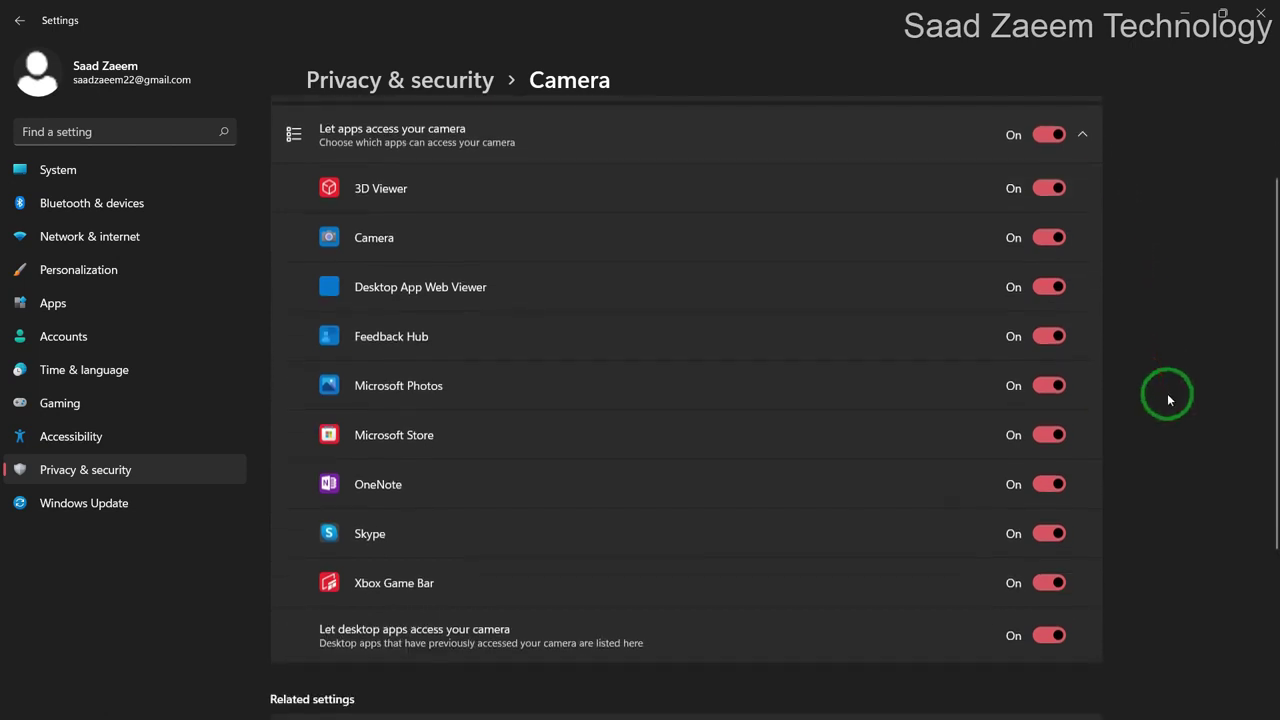
{"action": "scroll", "coordinate": [1168, 399], "scroll_direction": "up", "scroll_amount": 1}
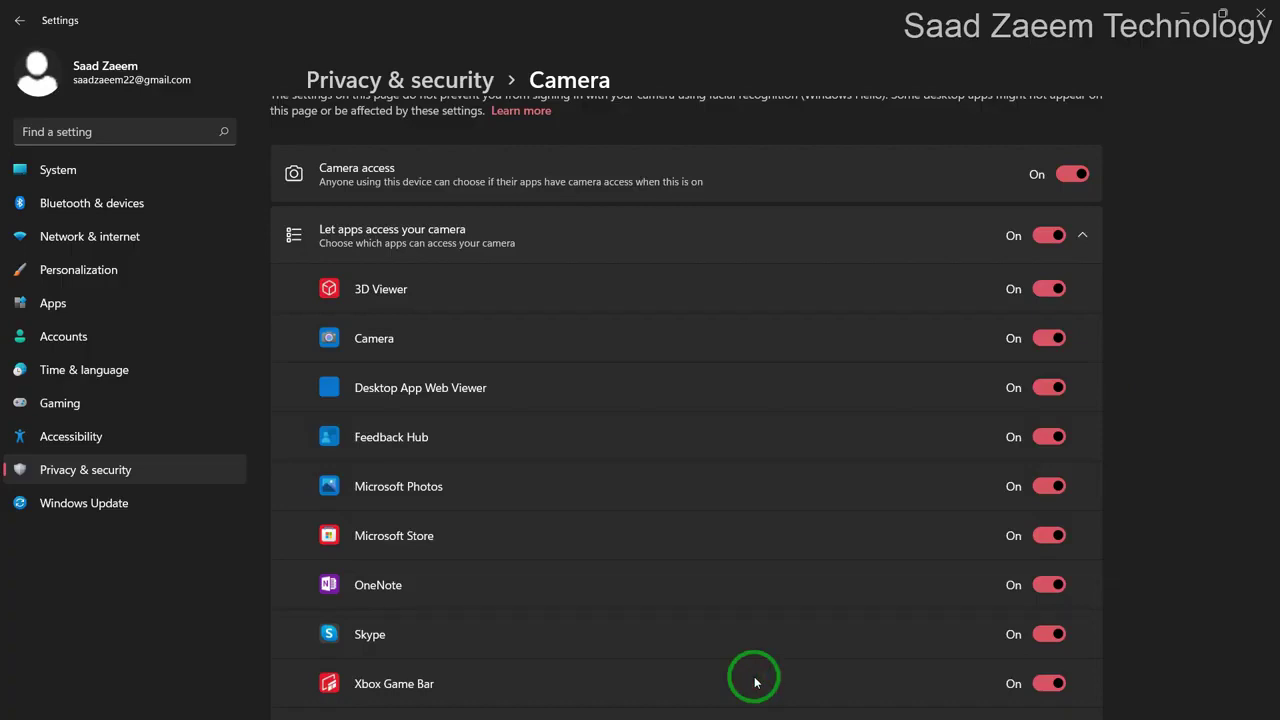
Go to Apps > installed apps and filter the list for 'Camer'.
{"action": "left_click", "coordinate": [62, 308]}
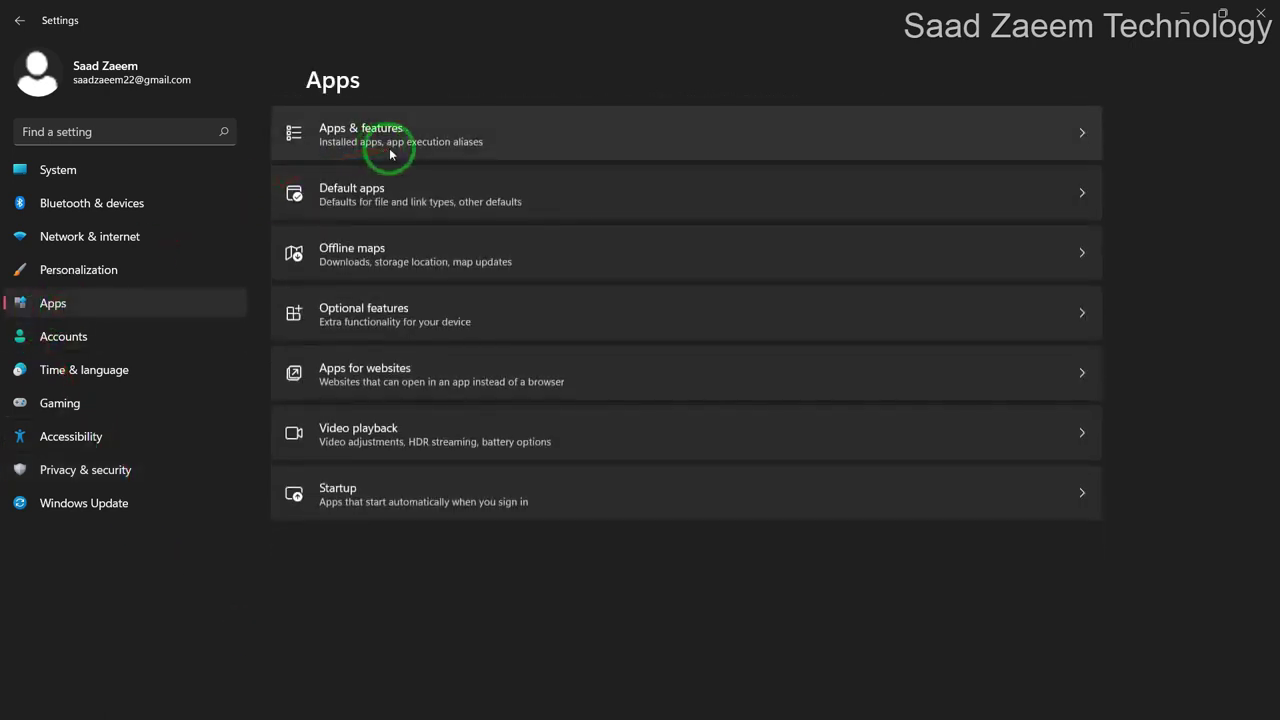
{"action": "left_click", "coordinate": [390, 153]}
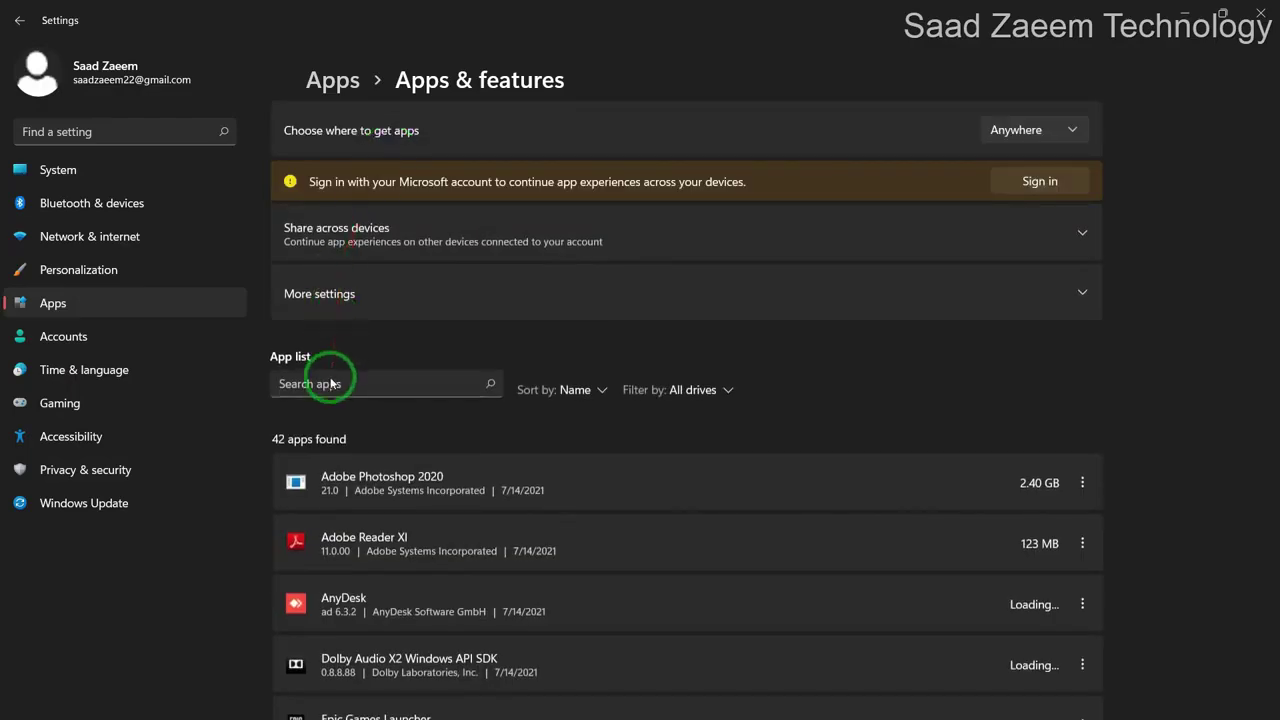
{"action": "left_click", "coordinate": [331, 383]}
{"action": "type", "text": "C"}
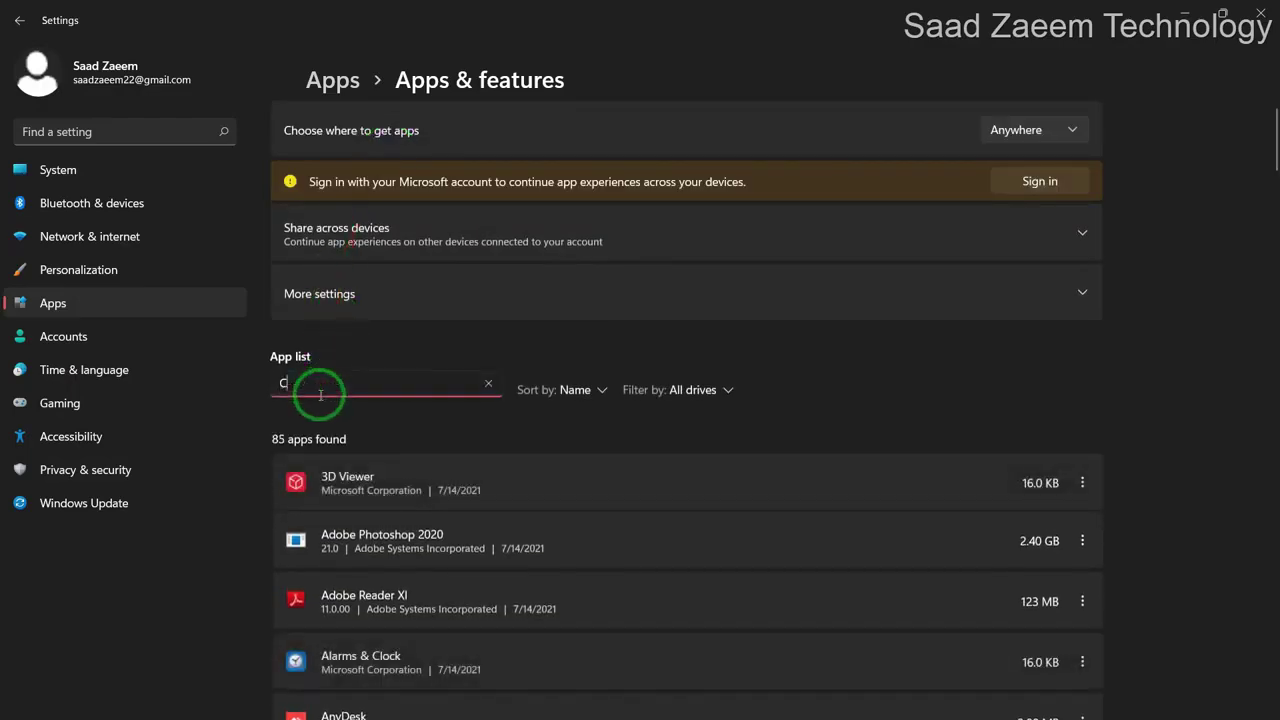
{"action": "type", "text": "amera"}
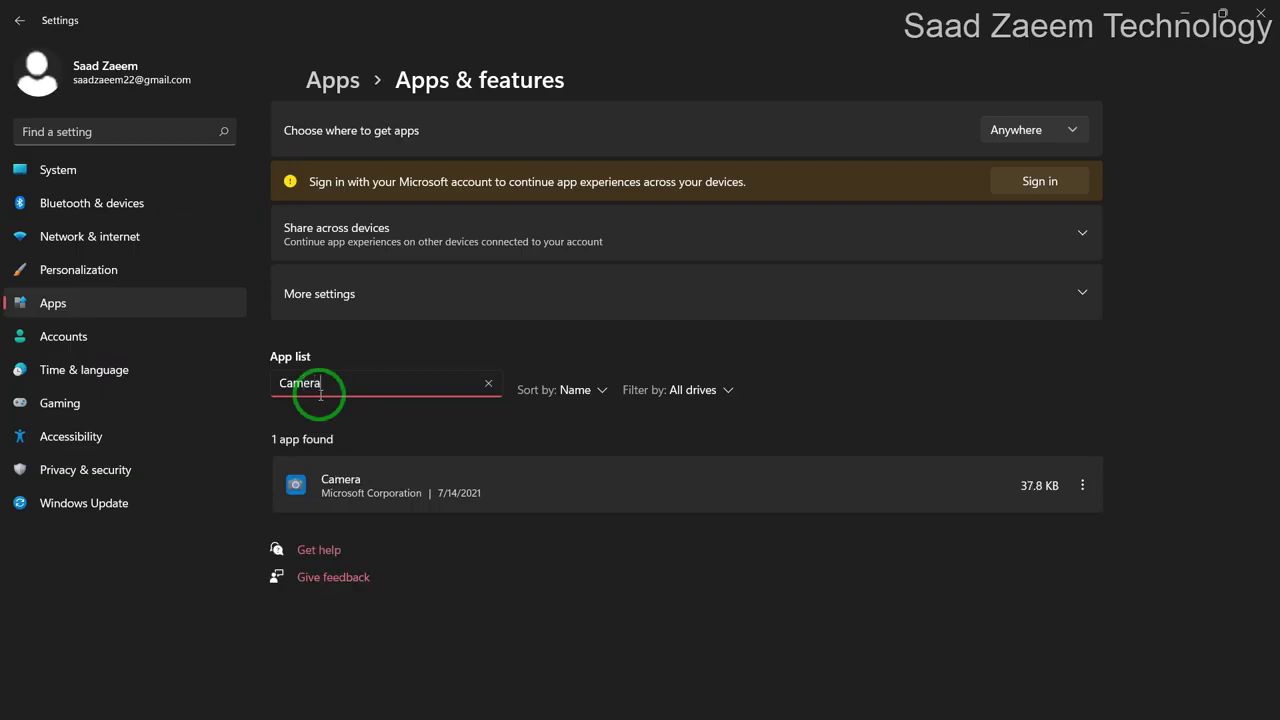
Open the Camera app's Advanced options and scroll down toward its Reset section.
{"action": "left_click", "coordinate": [1084, 489]}
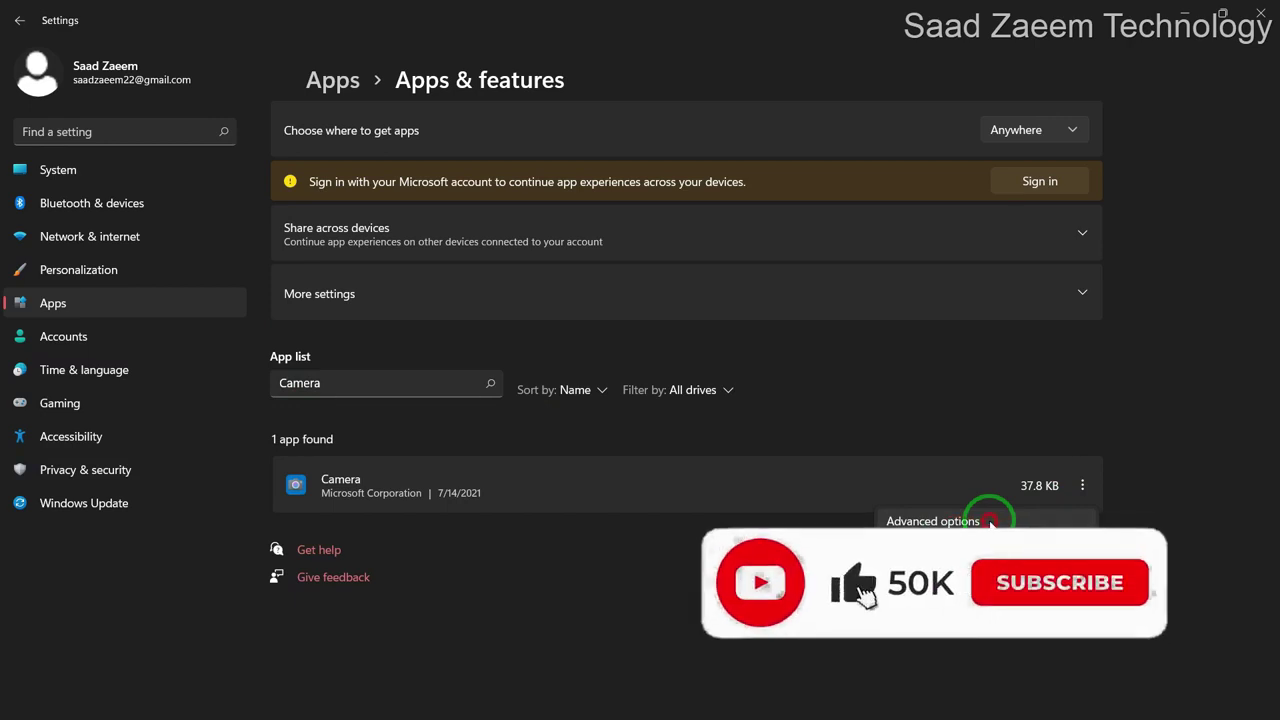
{"action": "left_click", "coordinate": [990, 522]}
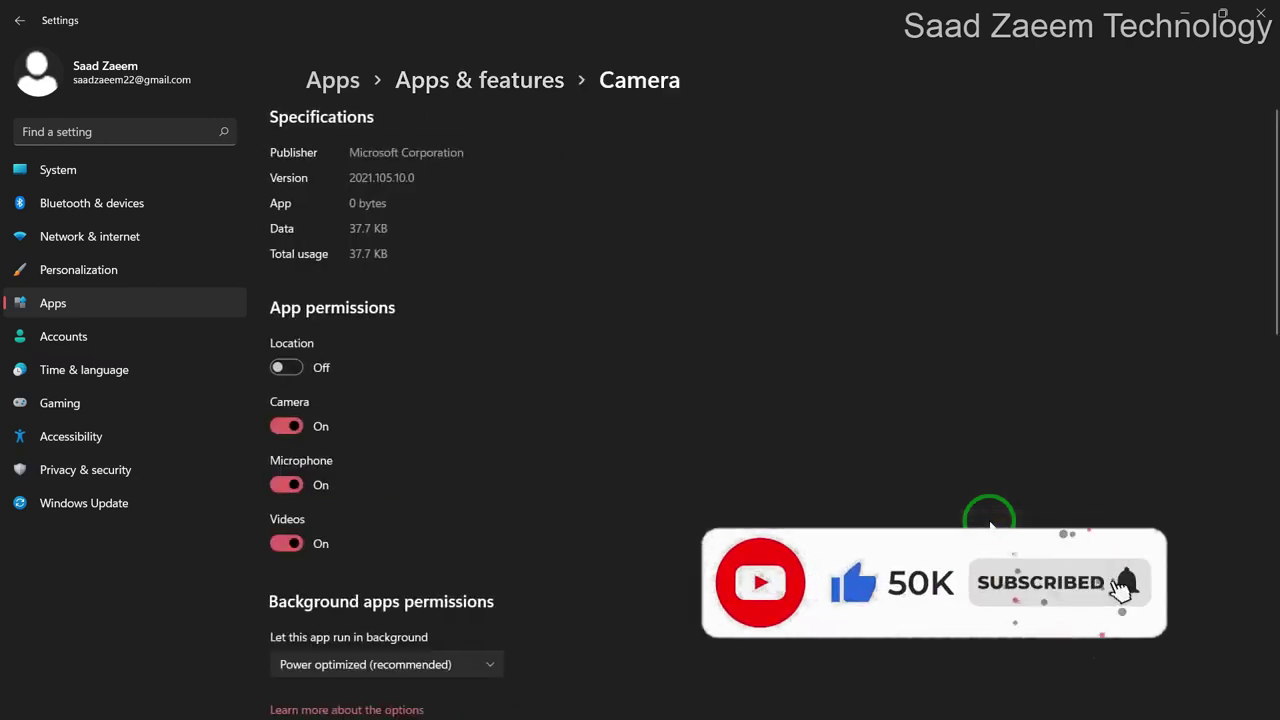
{"action": "scroll", "coordinate": [990, 522], "scroll_direction": "down", "scroll_amount": 6}
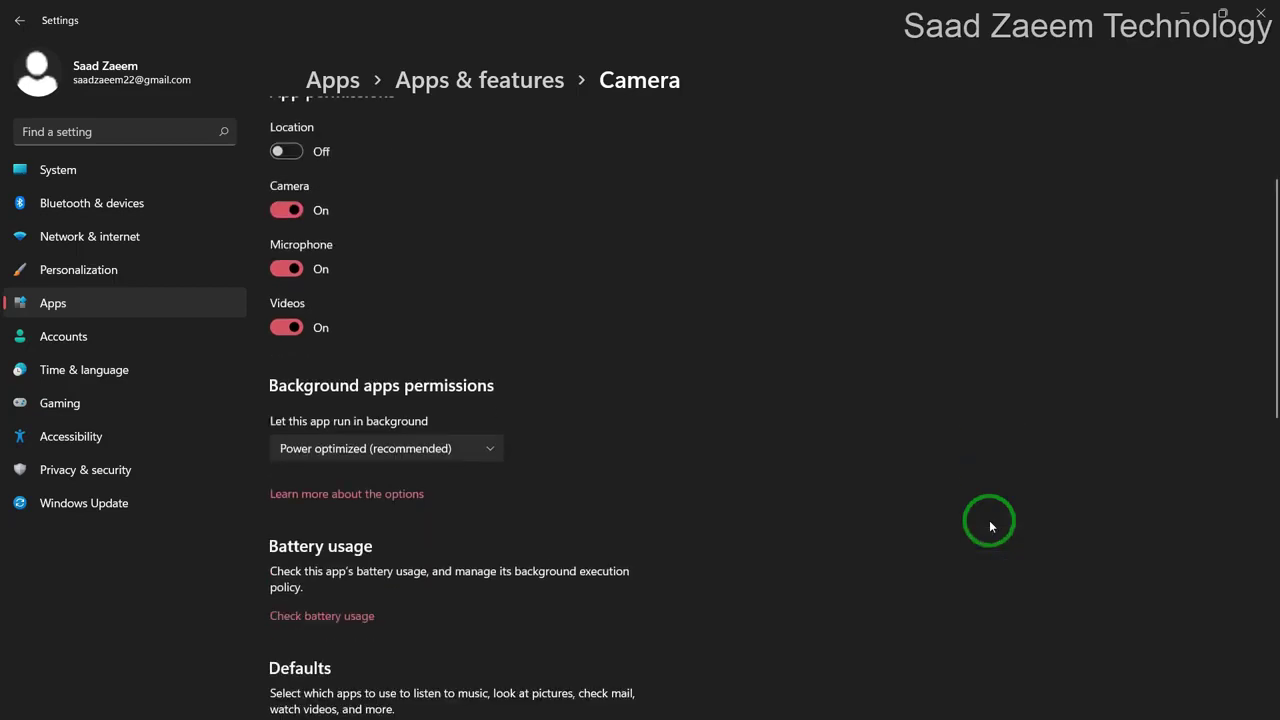
{"action": "scroll", "coordinate": [990, 522], "scroll_direction": "down", "scroll_amount": 2}
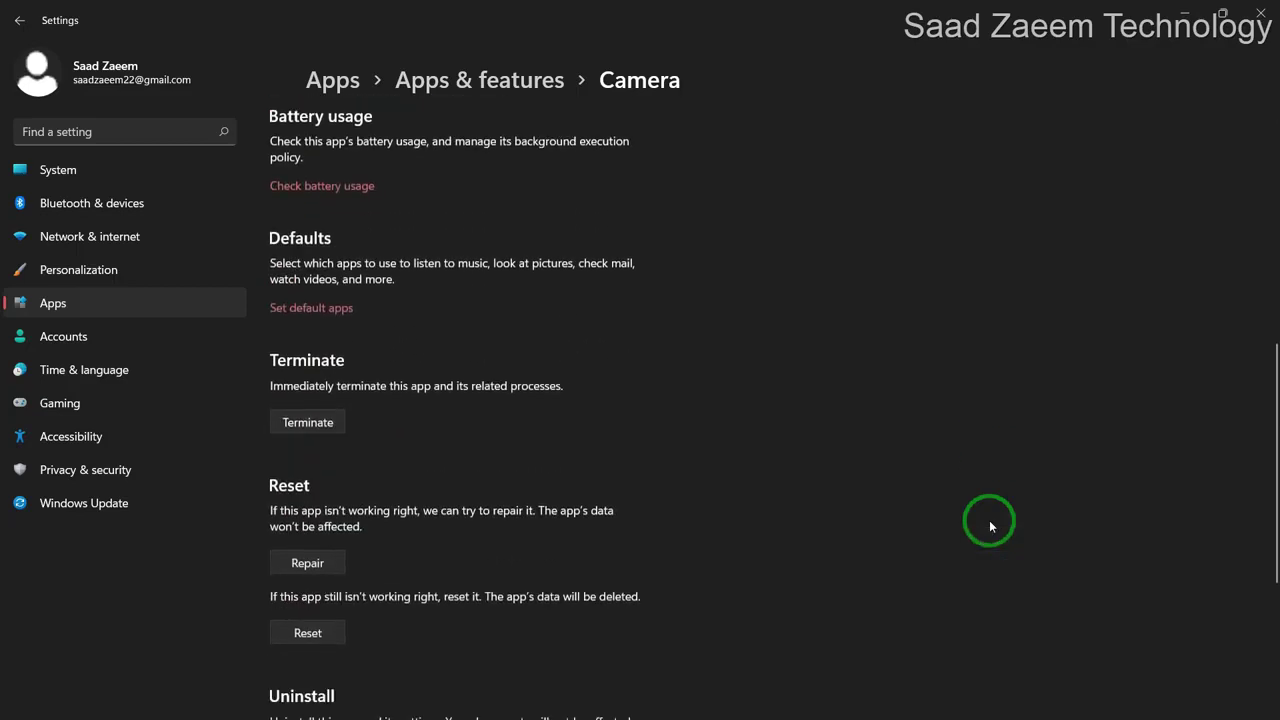